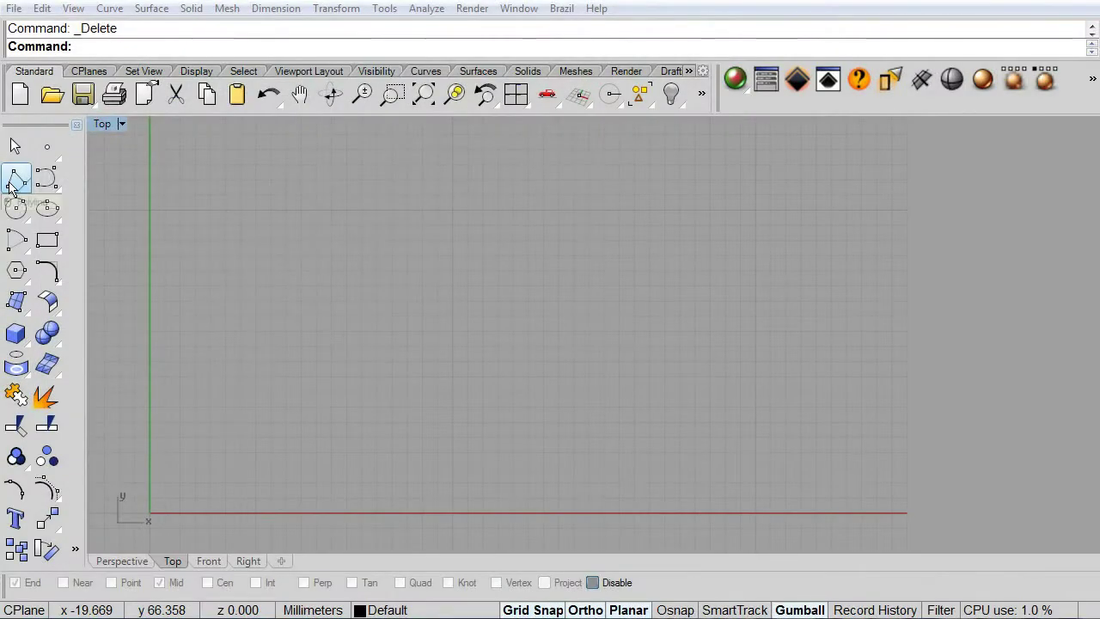
Draw a five-point open square polyline in the Top view with a gap at the lower-left corner
left_click(12, 182)
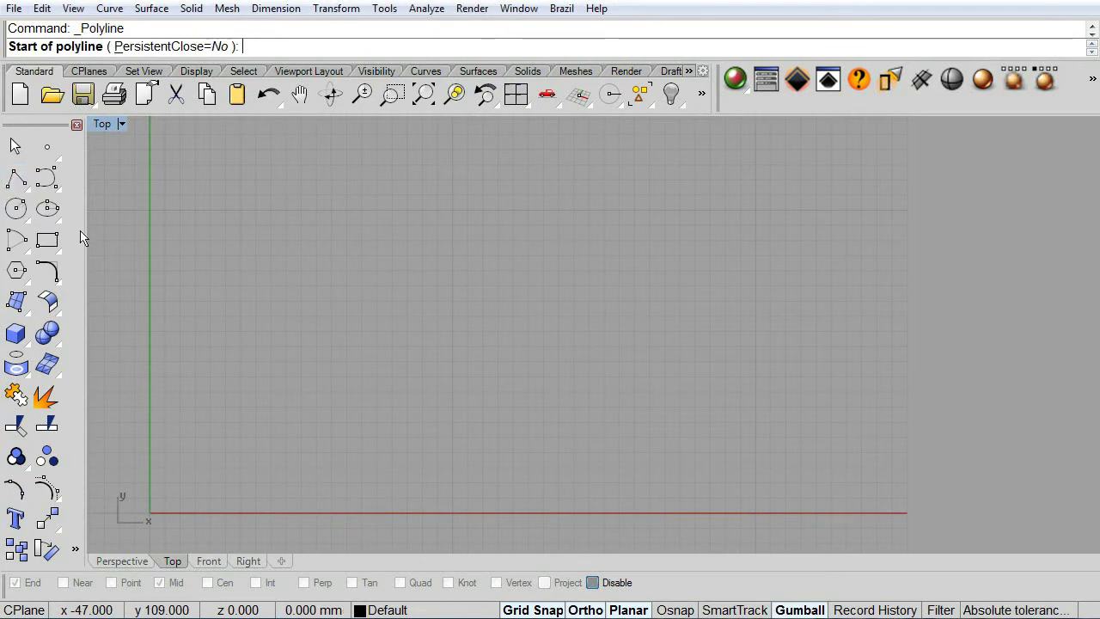
left_click(346, 407)
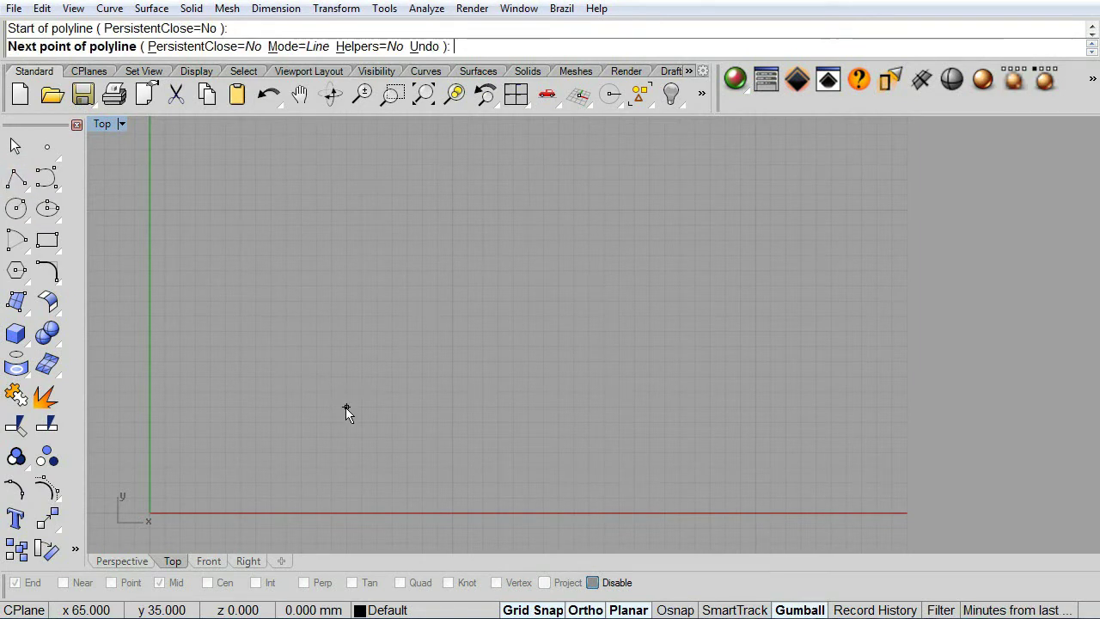
left_click(345, 181)
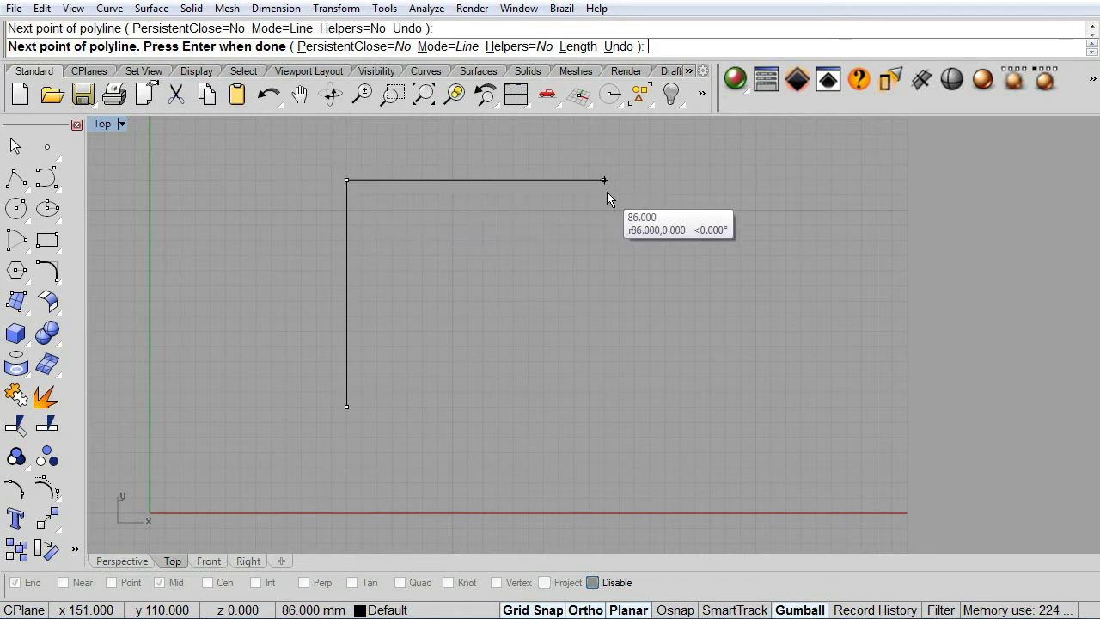
left_click(649, 180)
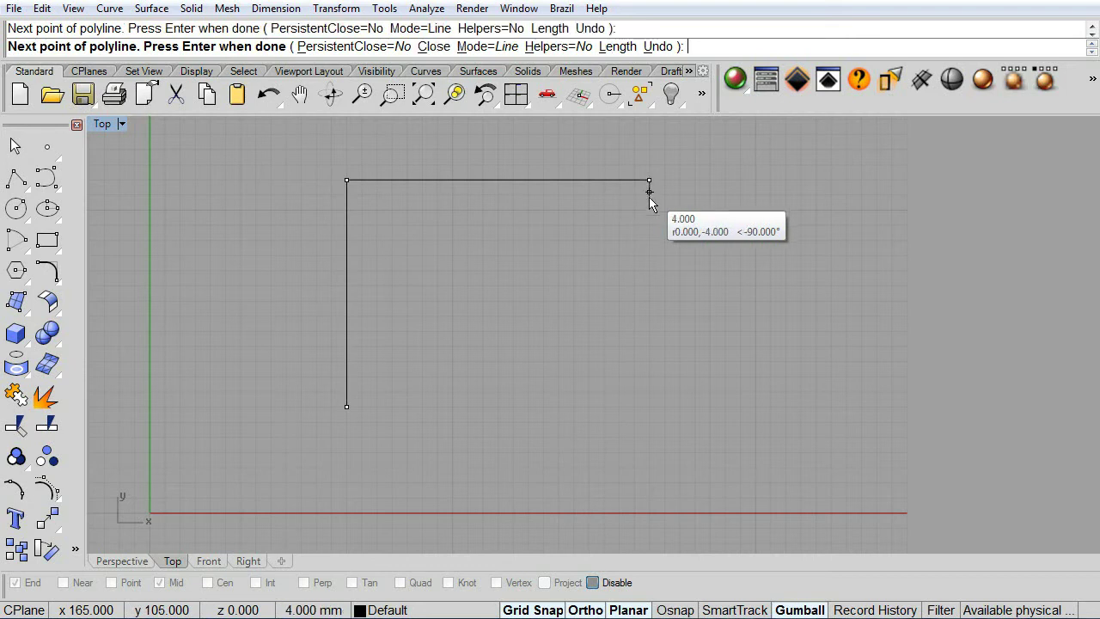
left_click(642, 458)
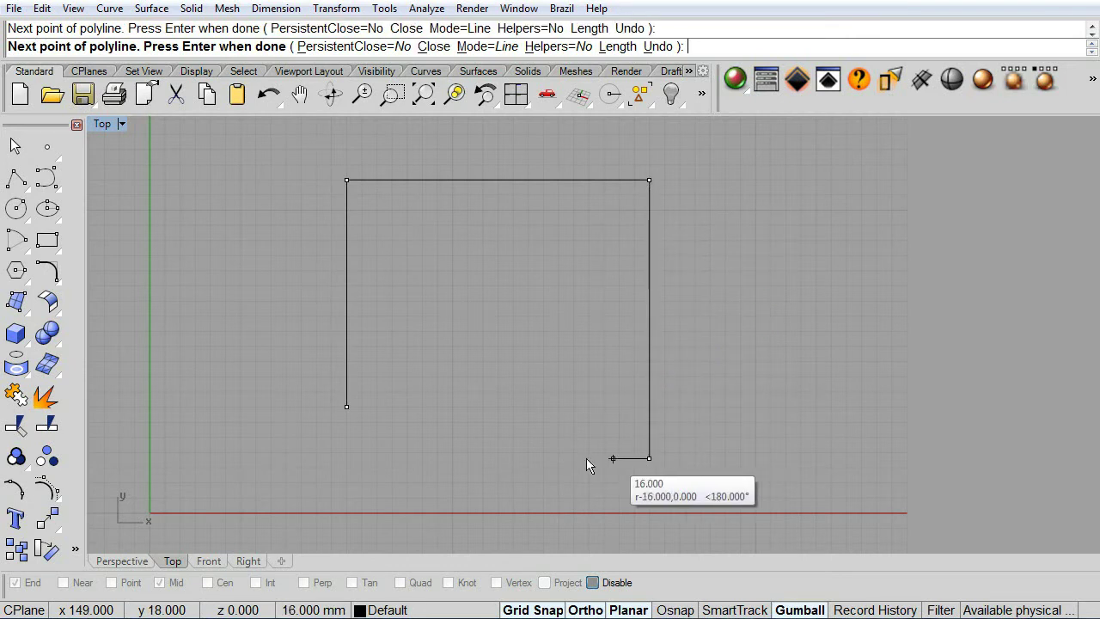
left_click(402, 455)
key("Return")
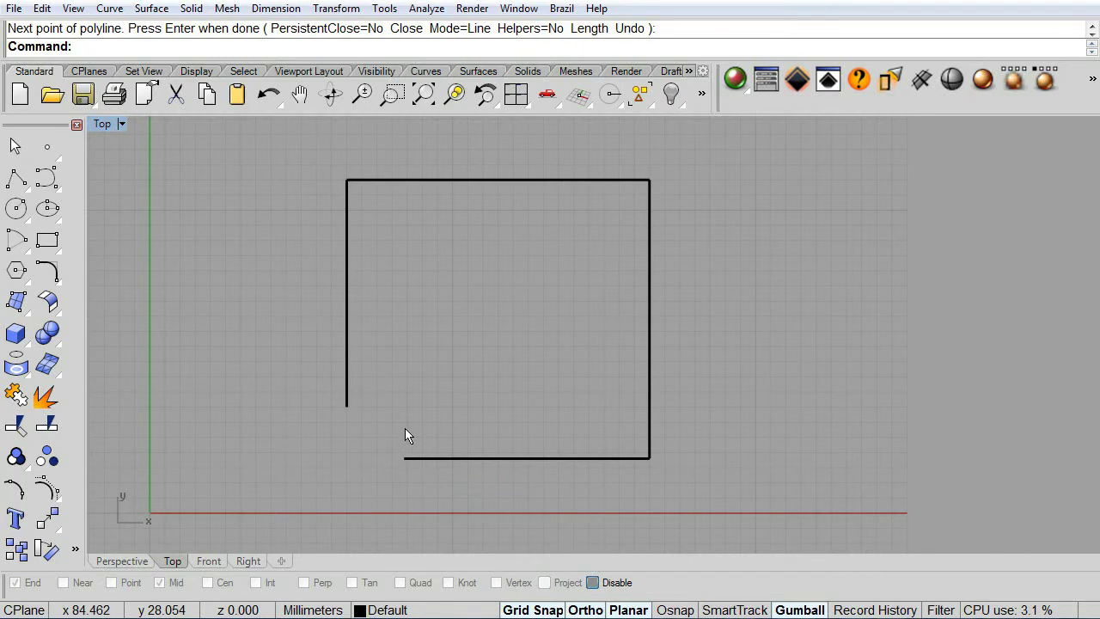
scroll(405, 428, "up", 2)
right_click_drag(414, 424, 340, 452)
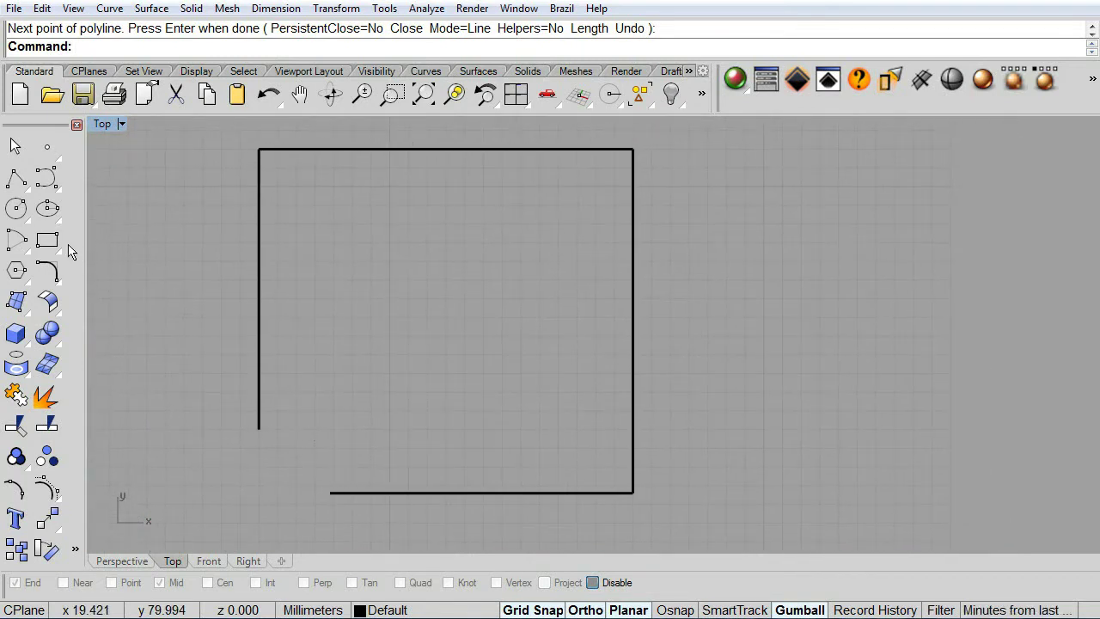
Float the Curve tools flyout as a panel and start Offset Curve from the Curve menu
left_click(48, 273)
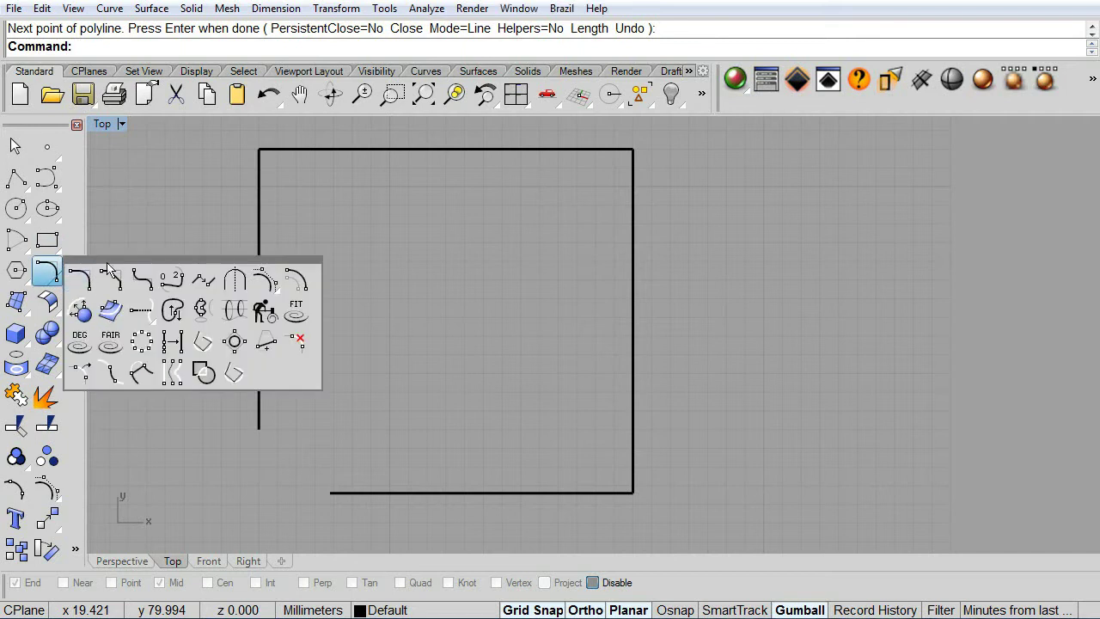
mouse_move(107, 269)
left_mouse_down()
mouse_move(718, 232)
mouse_move(730, 197)
left_mouse_up()
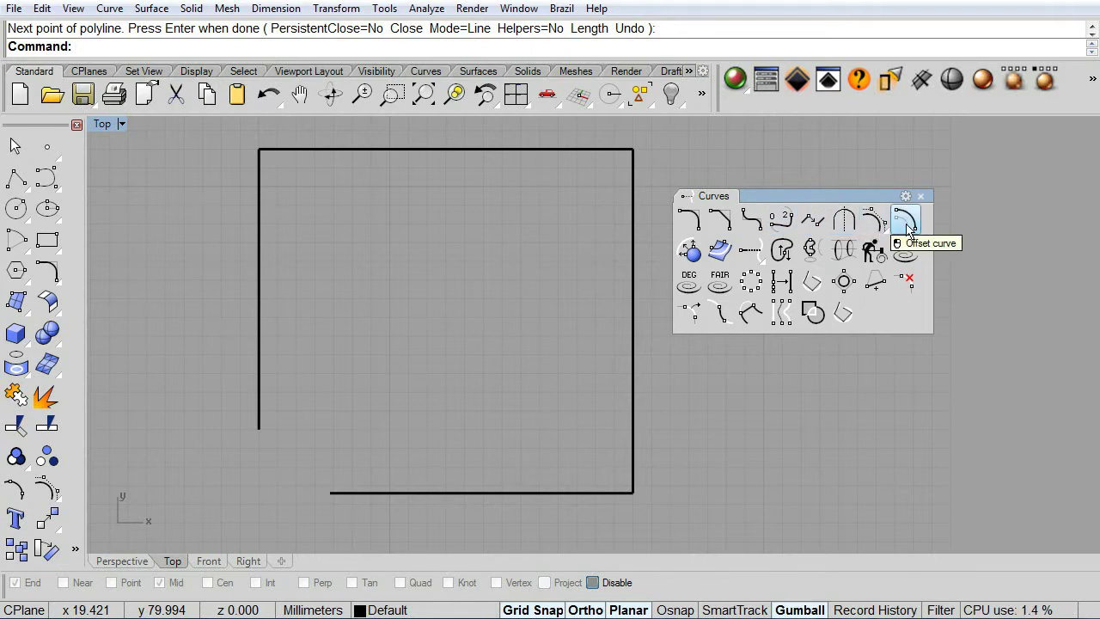
left_click(103, 11)
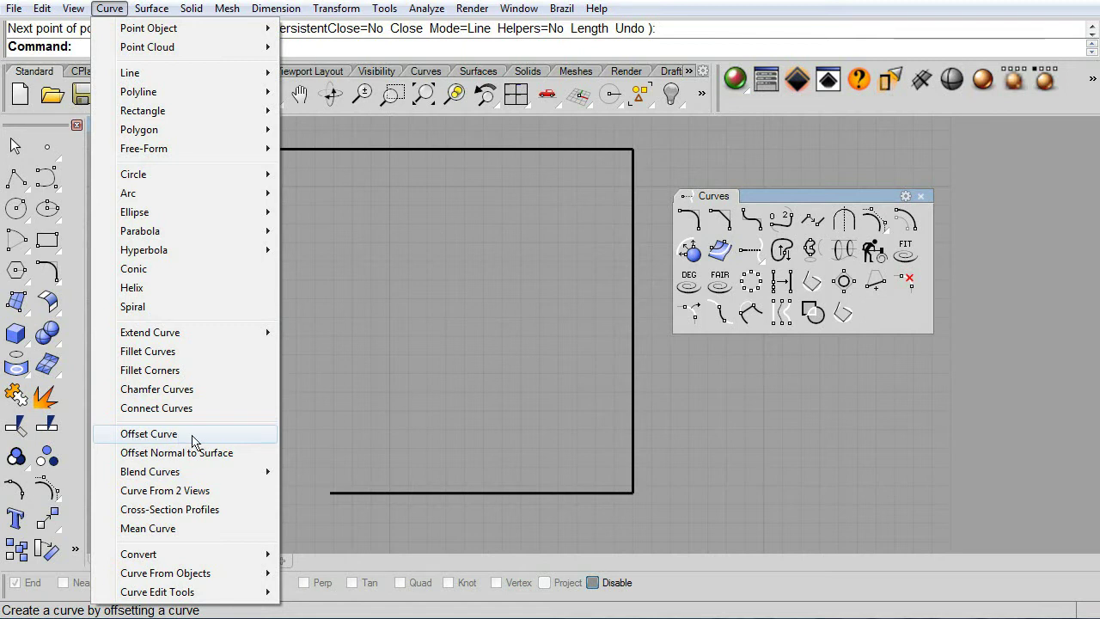
left_click(193, 438)
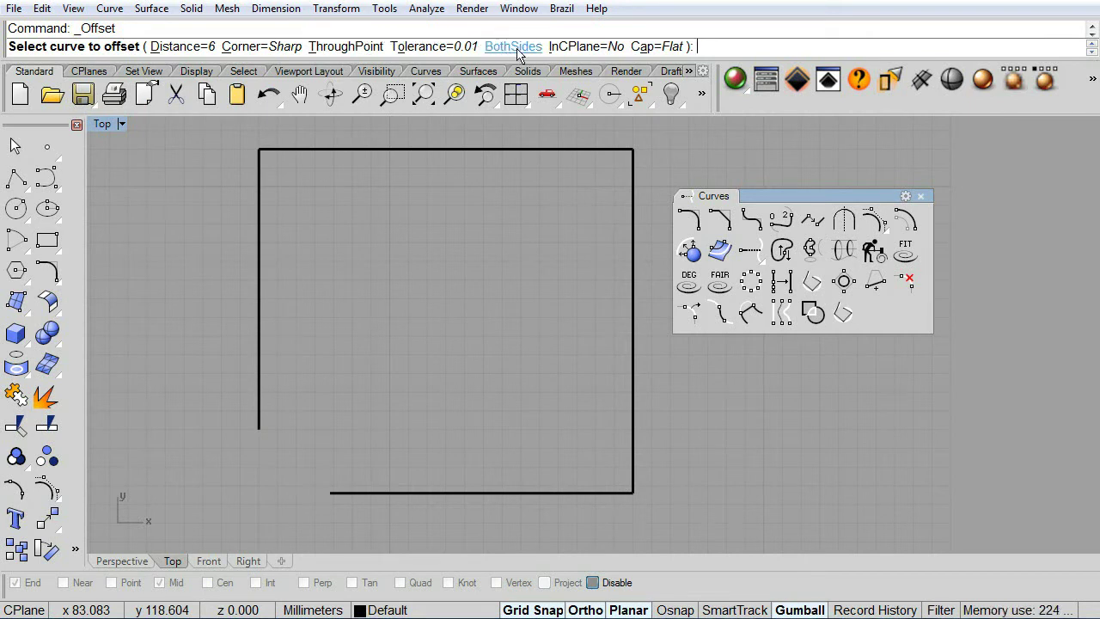
left_click(514, 46)
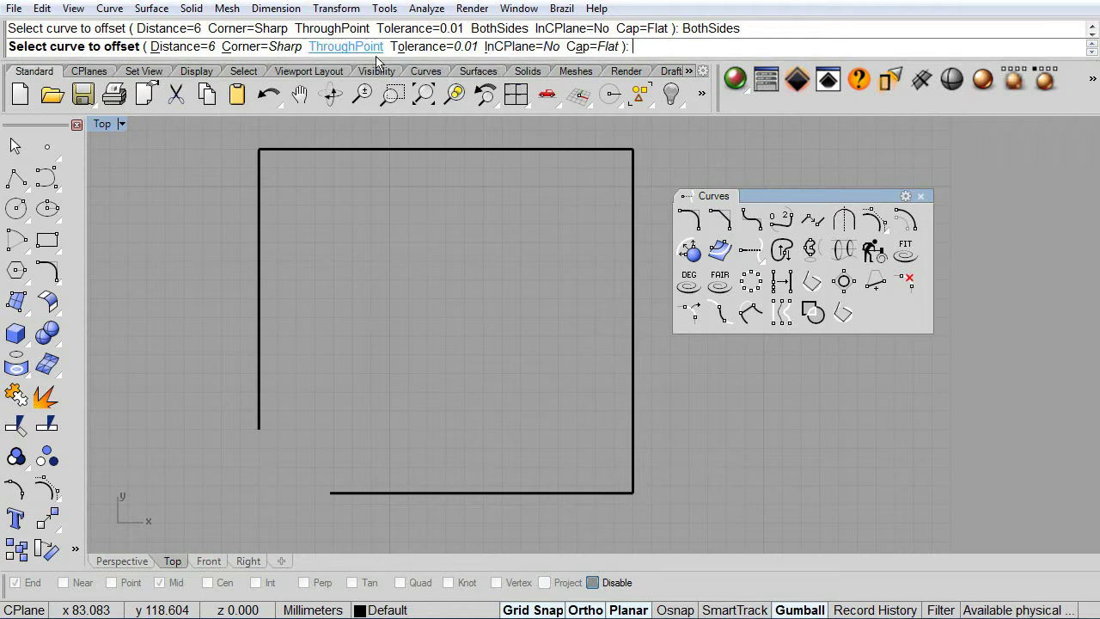
left_click(431, 48)
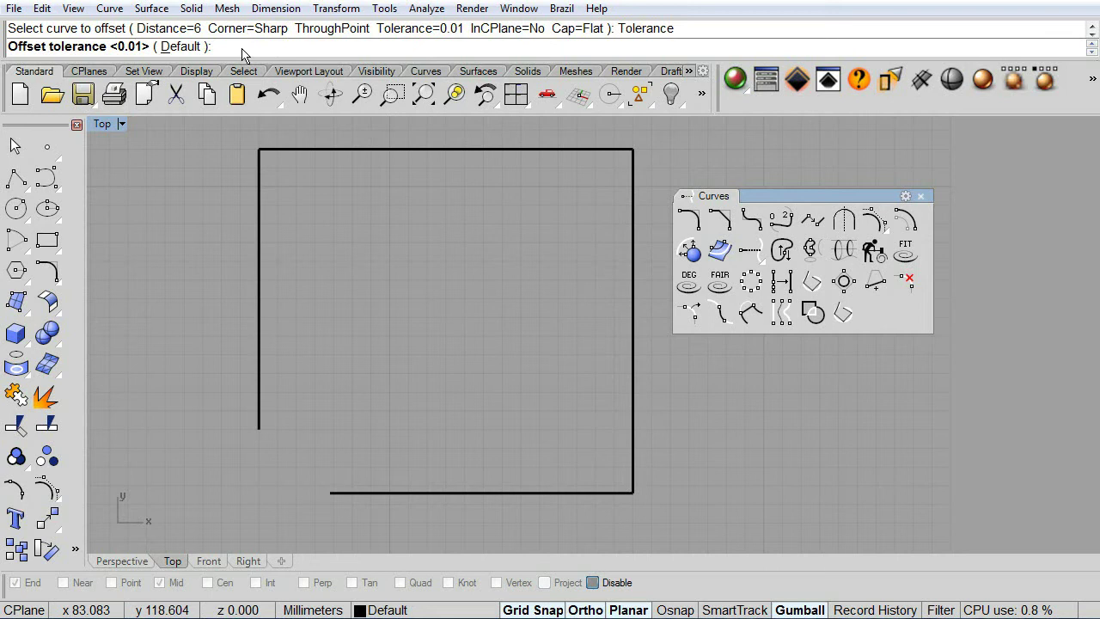
type("0.05")
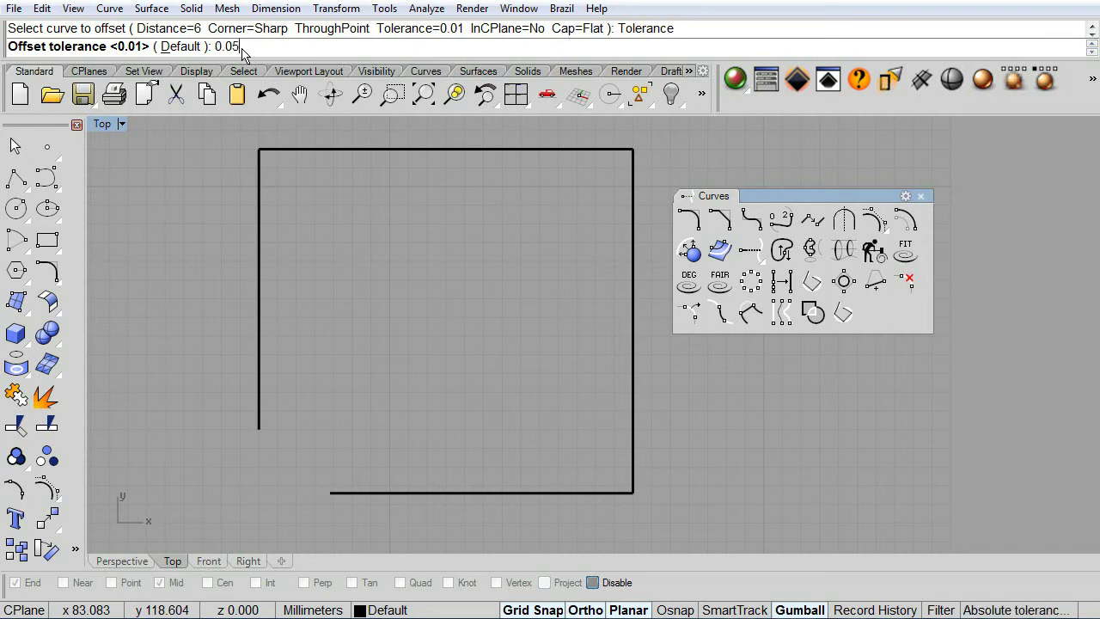
key("Return")
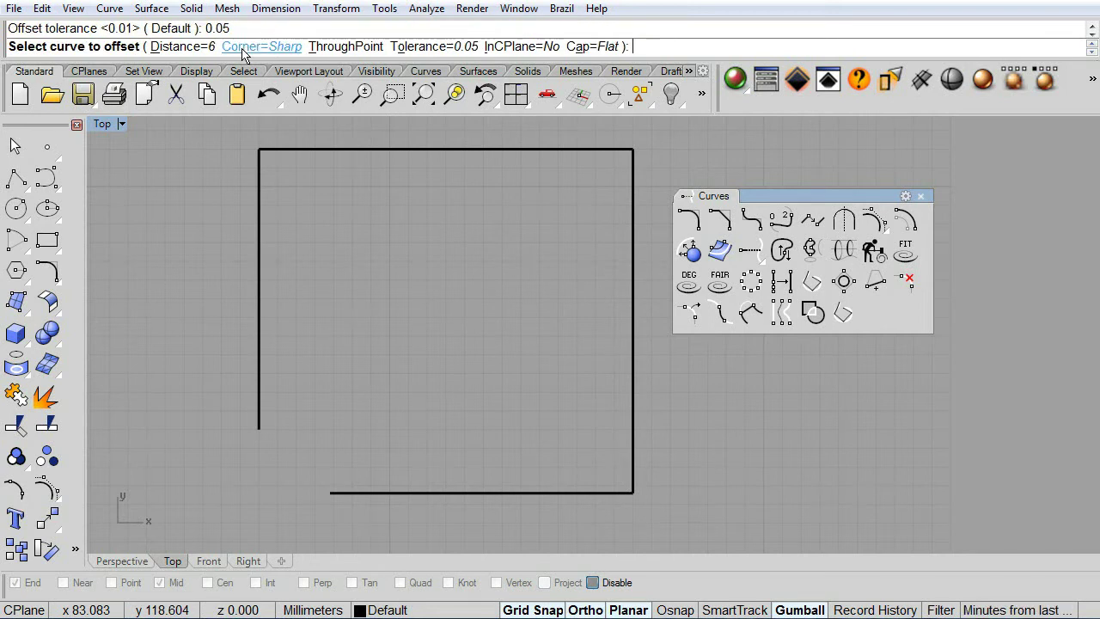
left_click(592, 47)
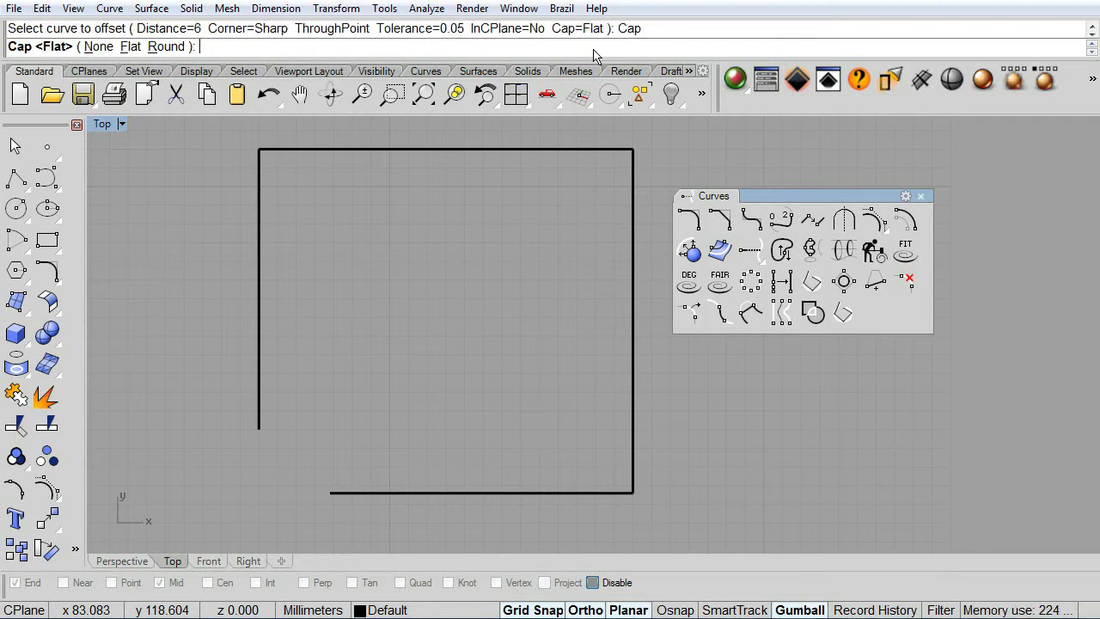
left_click(165, 47)
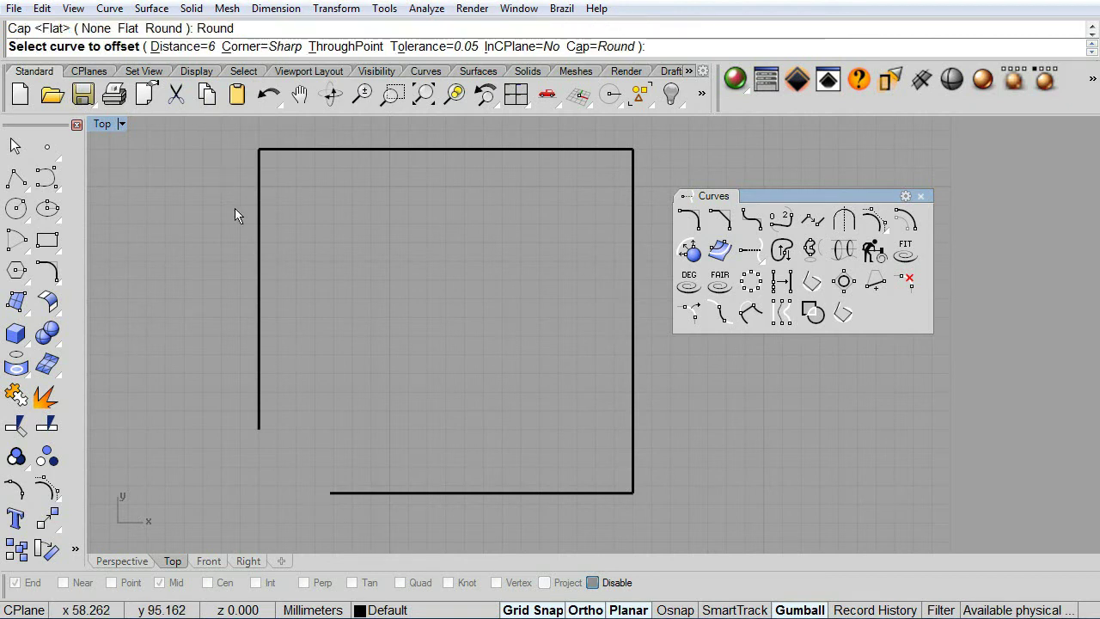
left_click(259, 394)
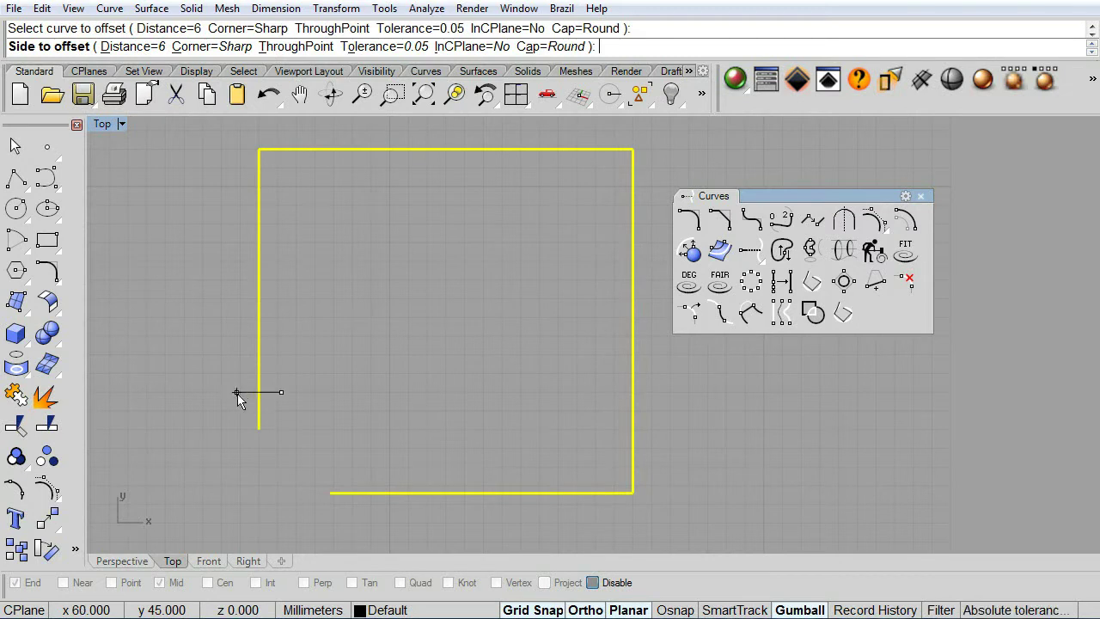
left_click(224, 393)
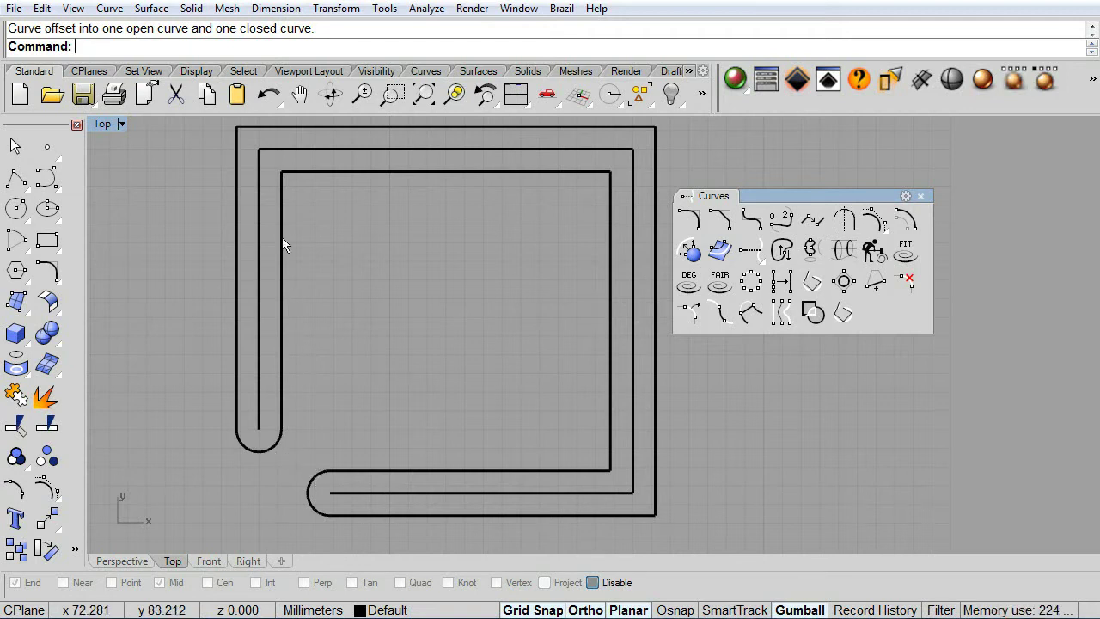
left_click(269, 97)
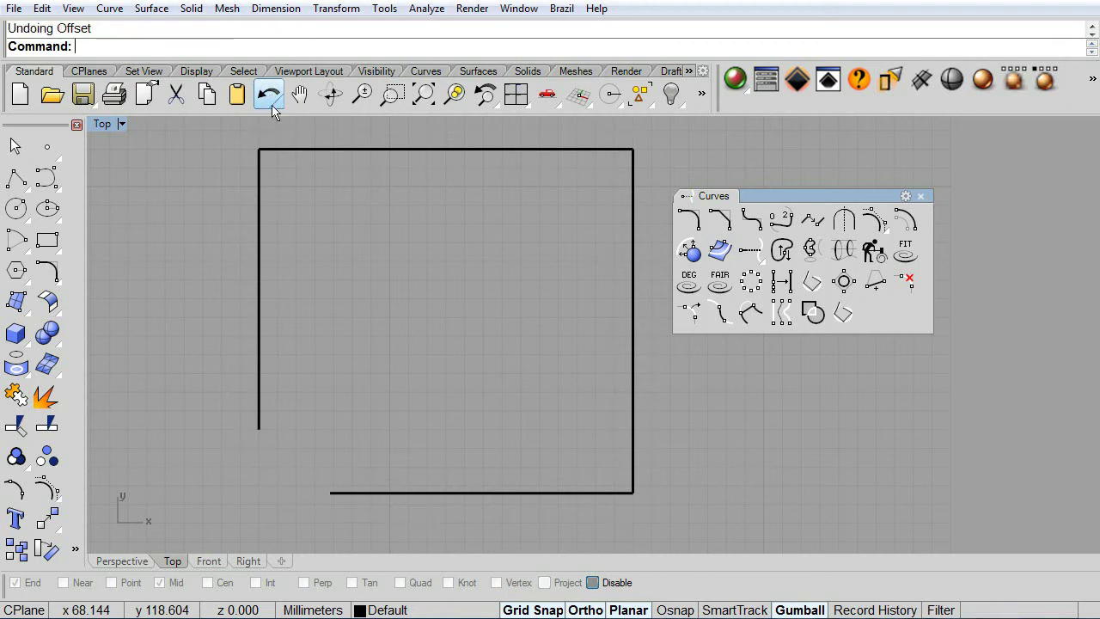
Offset the polyline 10 units outward with flat caps into one closed outline
left_click(902, 222)
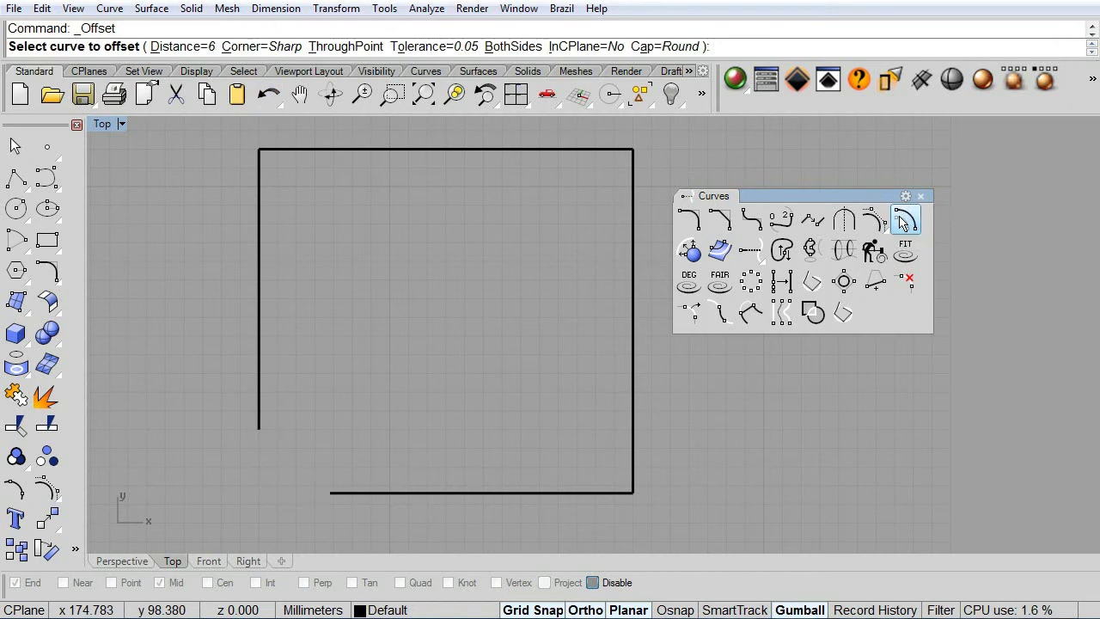
left_click(658, 47)
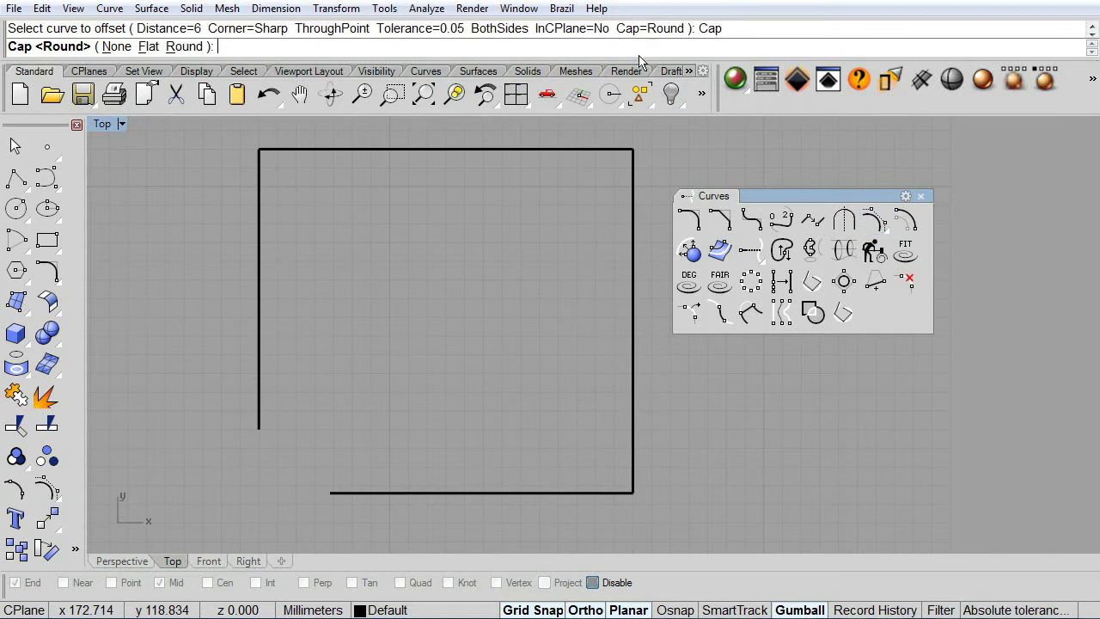
left_click(148, 47)
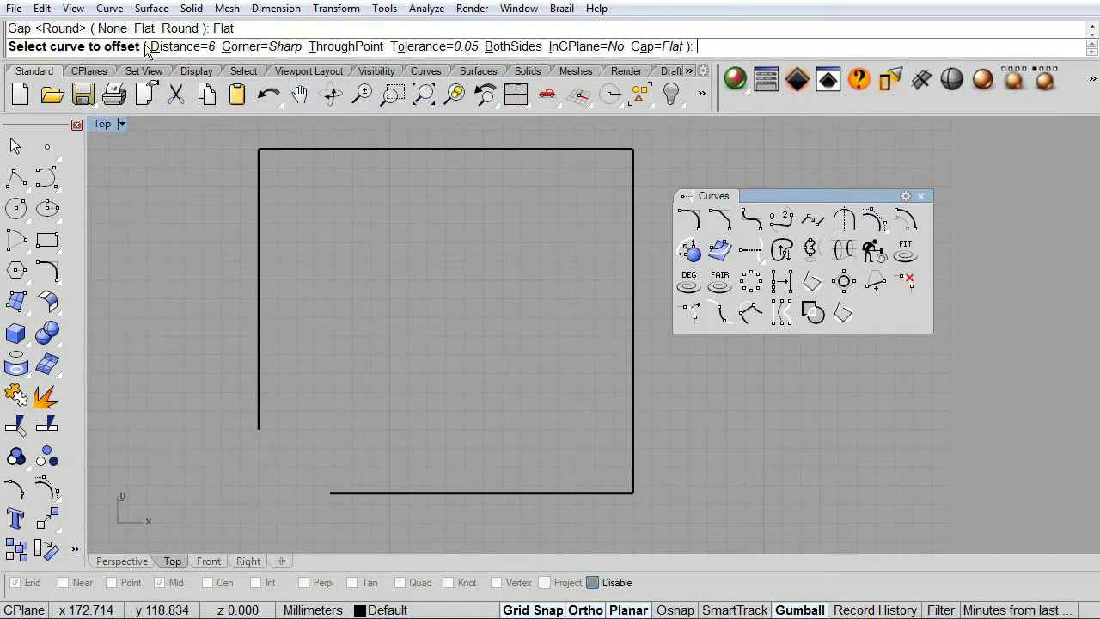
left_click(349, 49)
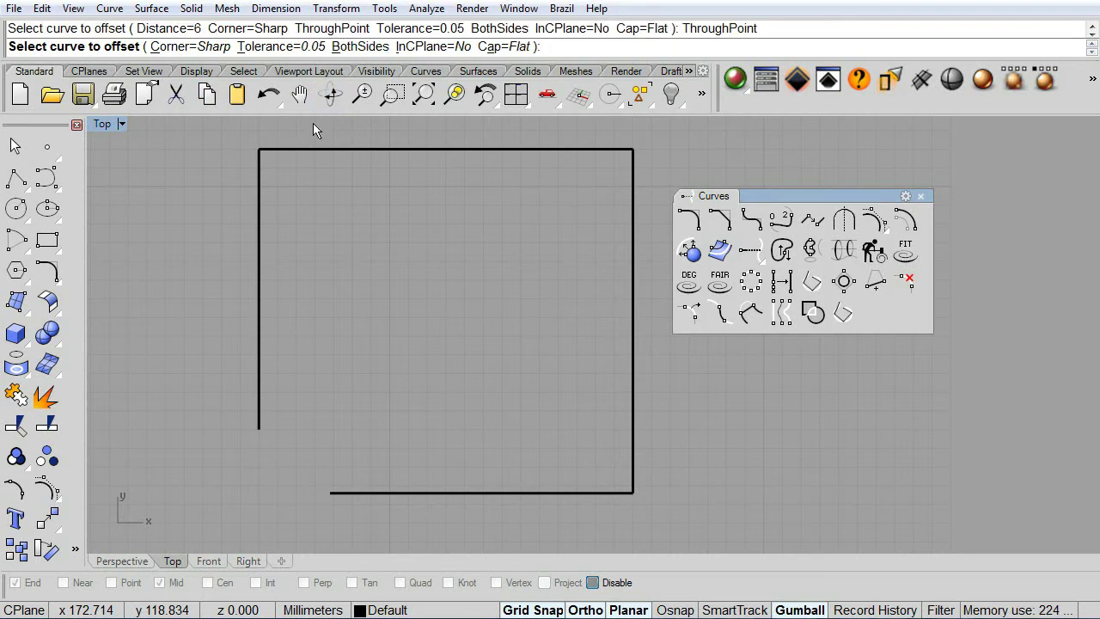
left_click(257, 243)
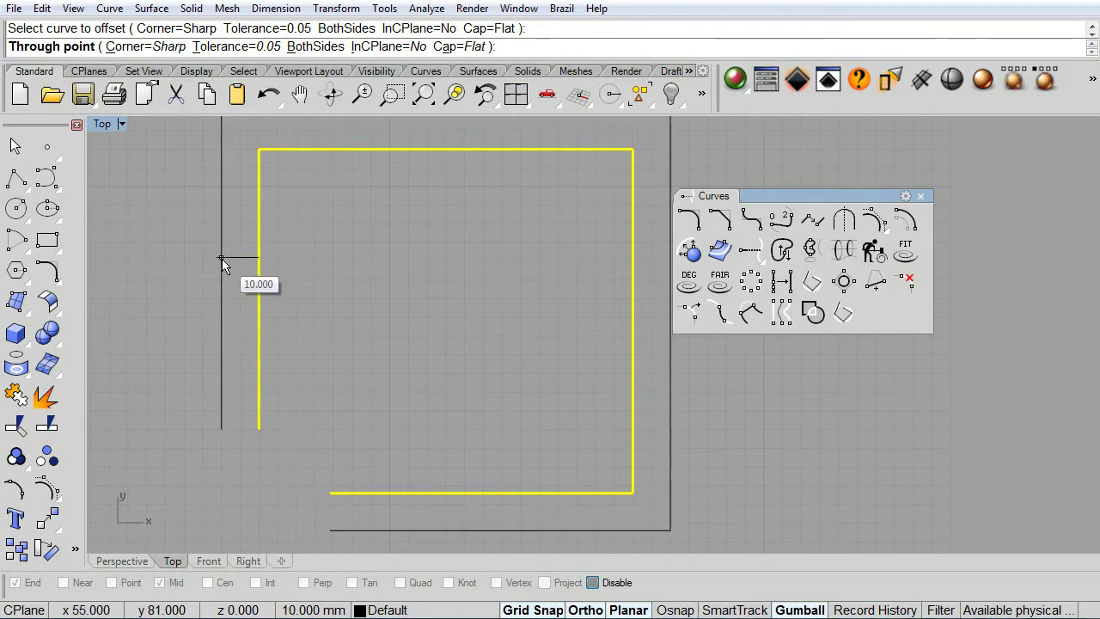
left_click(222, 259)
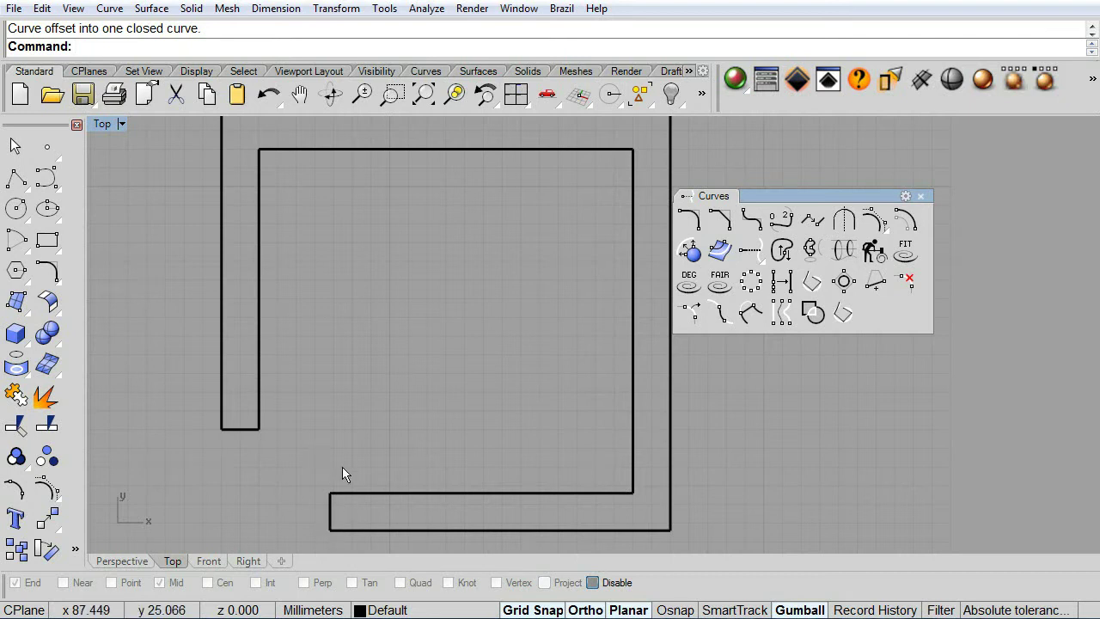
Start a second offset, change its cap setting, then cancel it
left_click(903, 225)
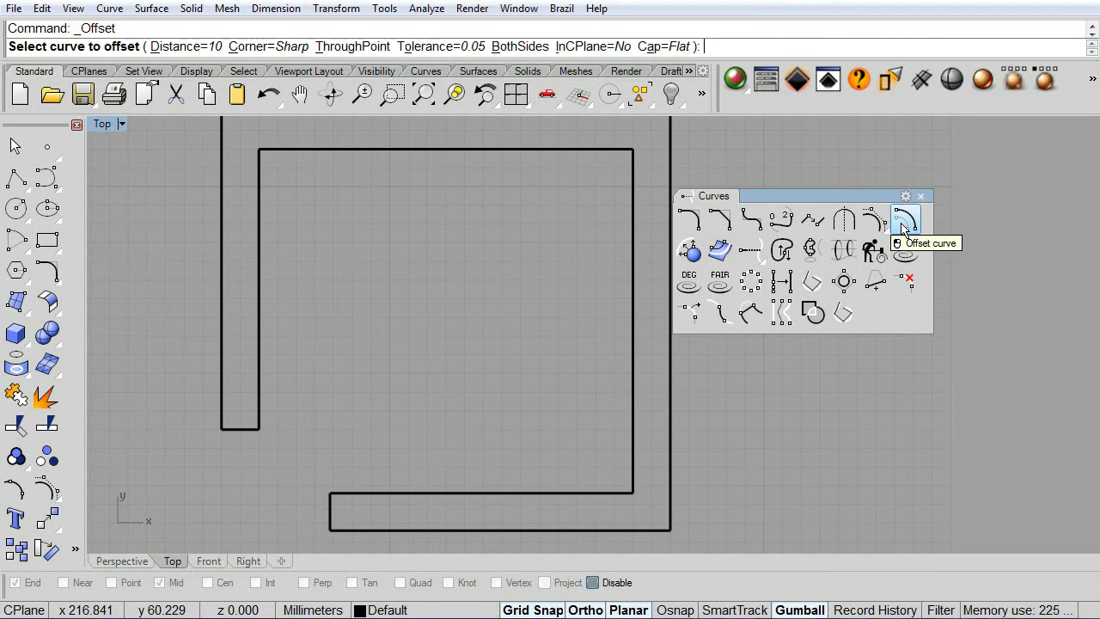
left_click(663, 46)
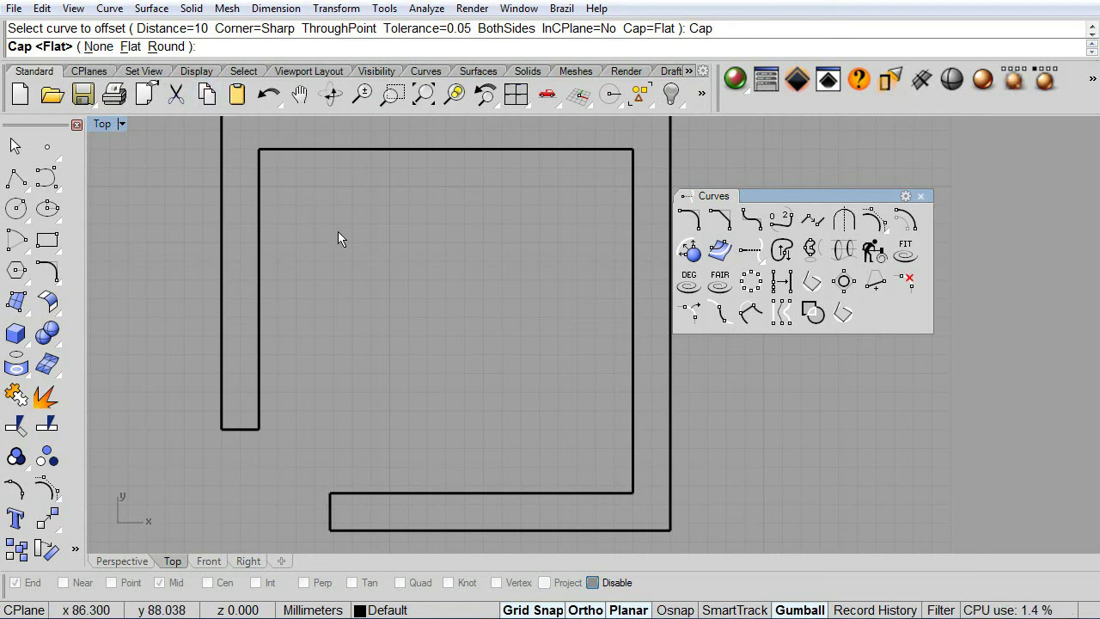
left_click(15, 150)
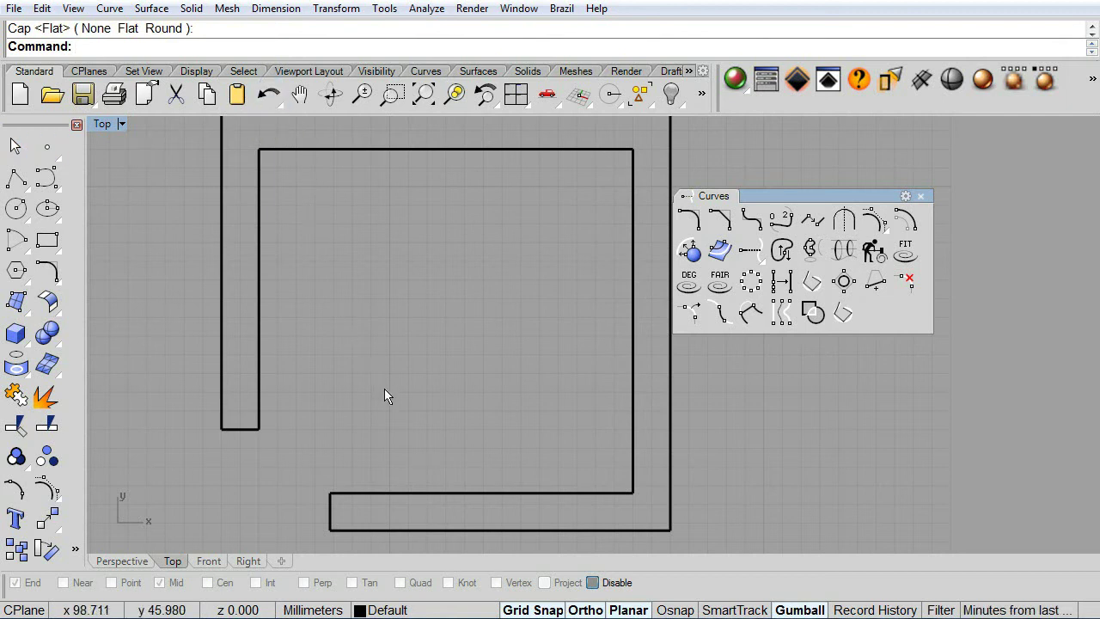
Window-select and delete the old wall outline
scroll(384, 389, "down", 1)
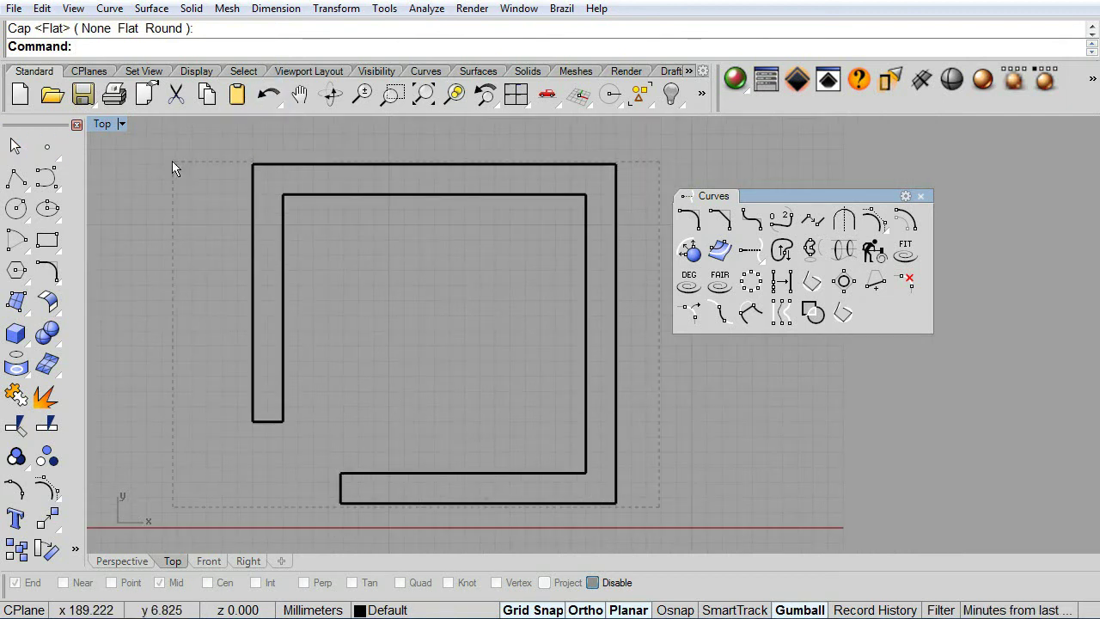
left_click_drag(172, 161, 172, 158)
key("Delete")
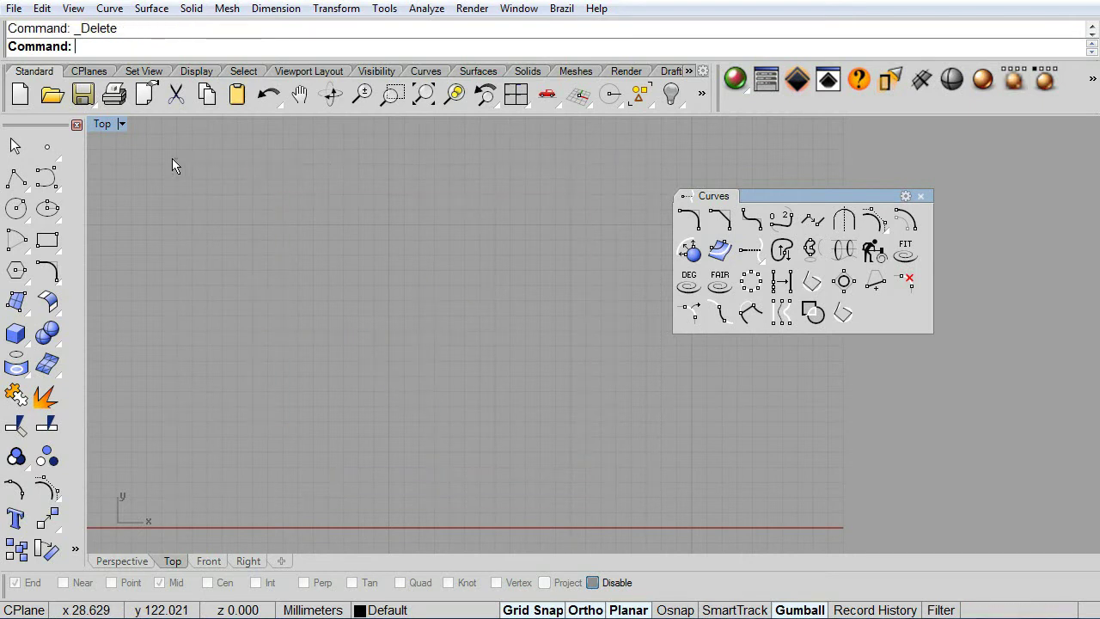
Draw a new open polyline outline with a 19-unit step up in its top edge
left_click(17, 179)
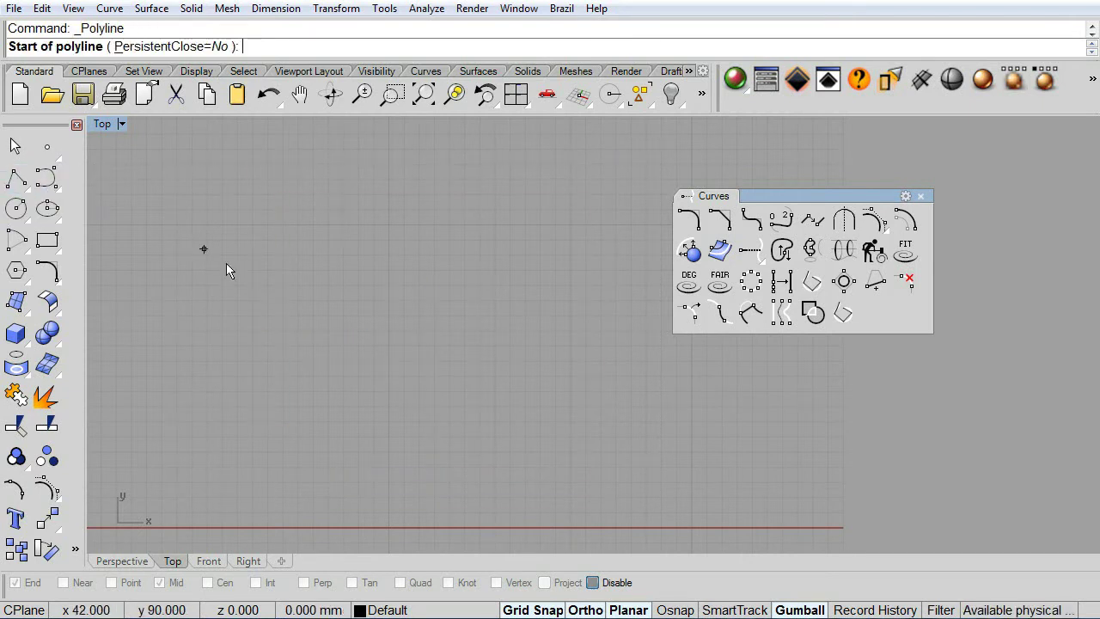
left_click(252, 424)
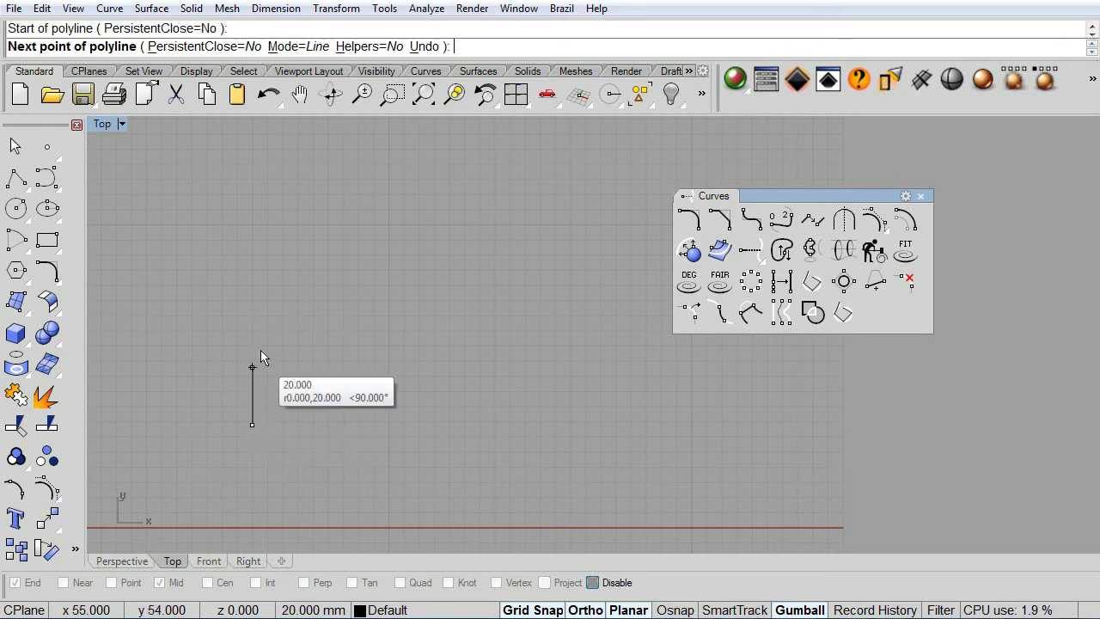
left_click(253, 191)
left_click(421, 188)
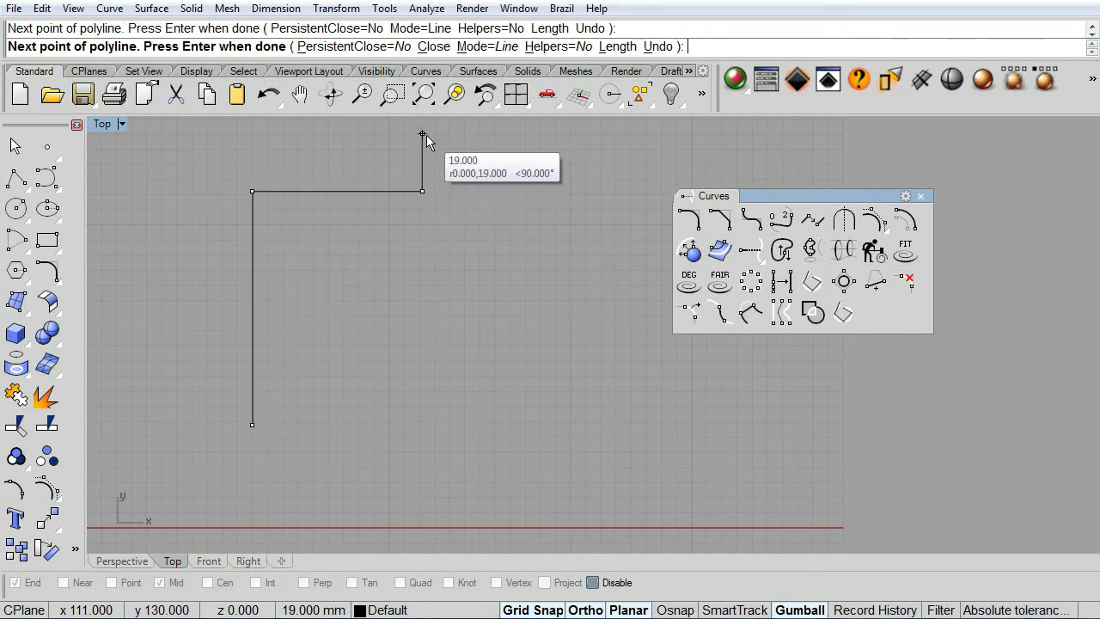
left_click(425, 135)
left_click(713, 135)
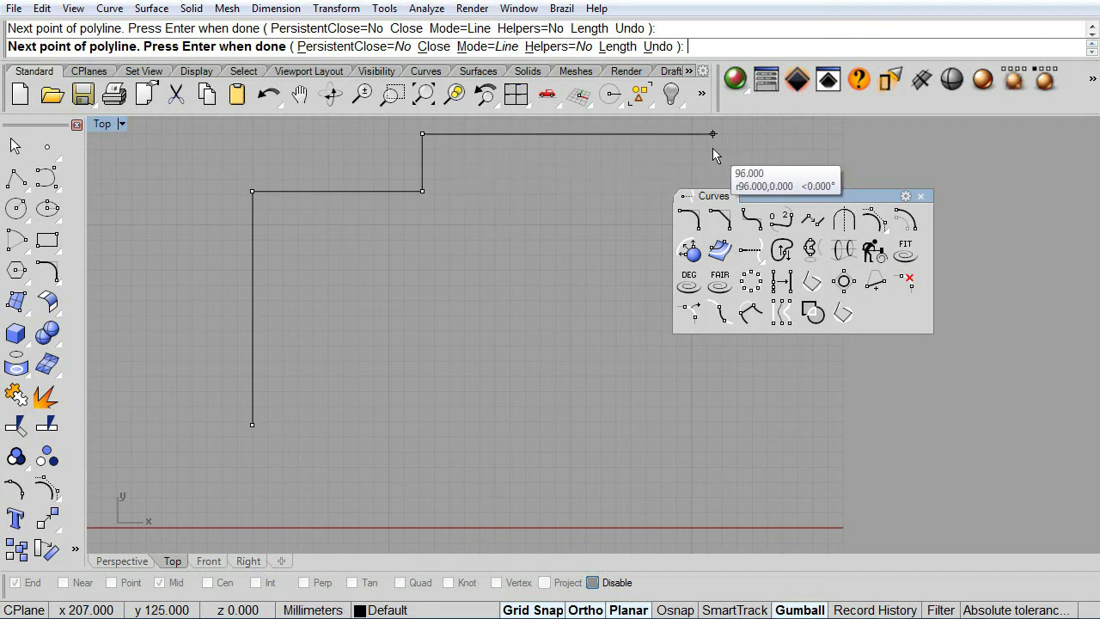
left_click(713, 490)
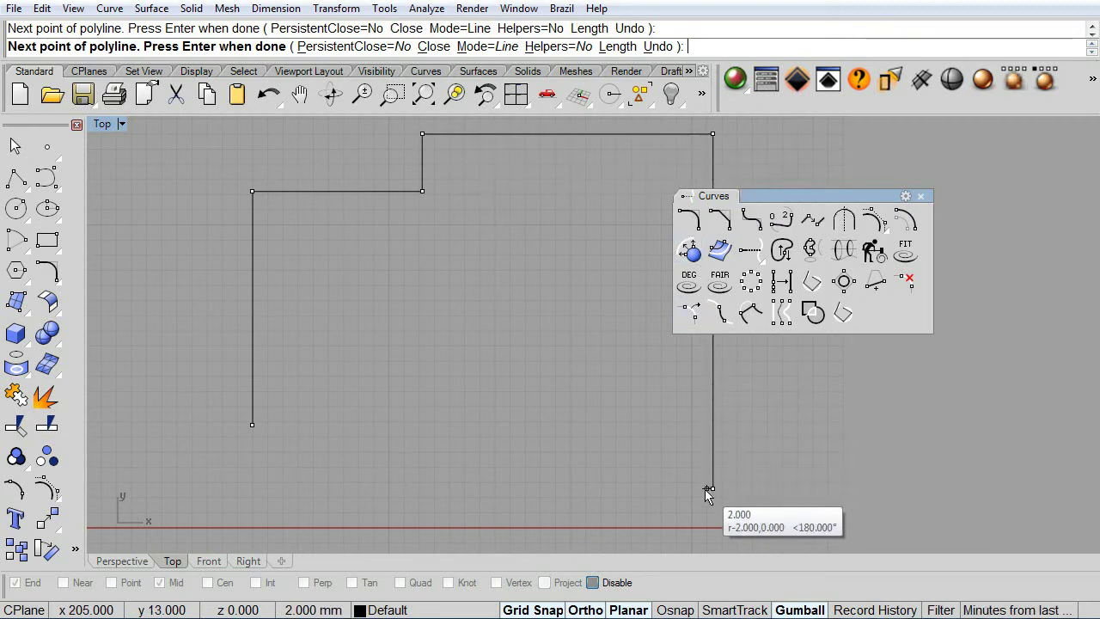
left_click(388, 480)
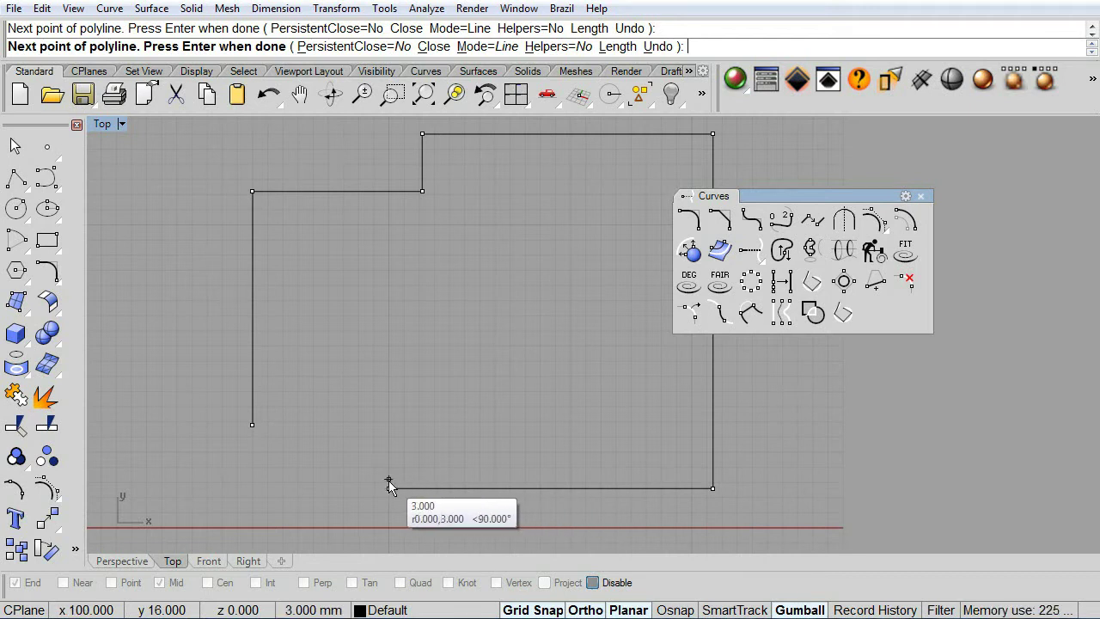
key("Return")
right_click_drag(473, 391, 436, 402)
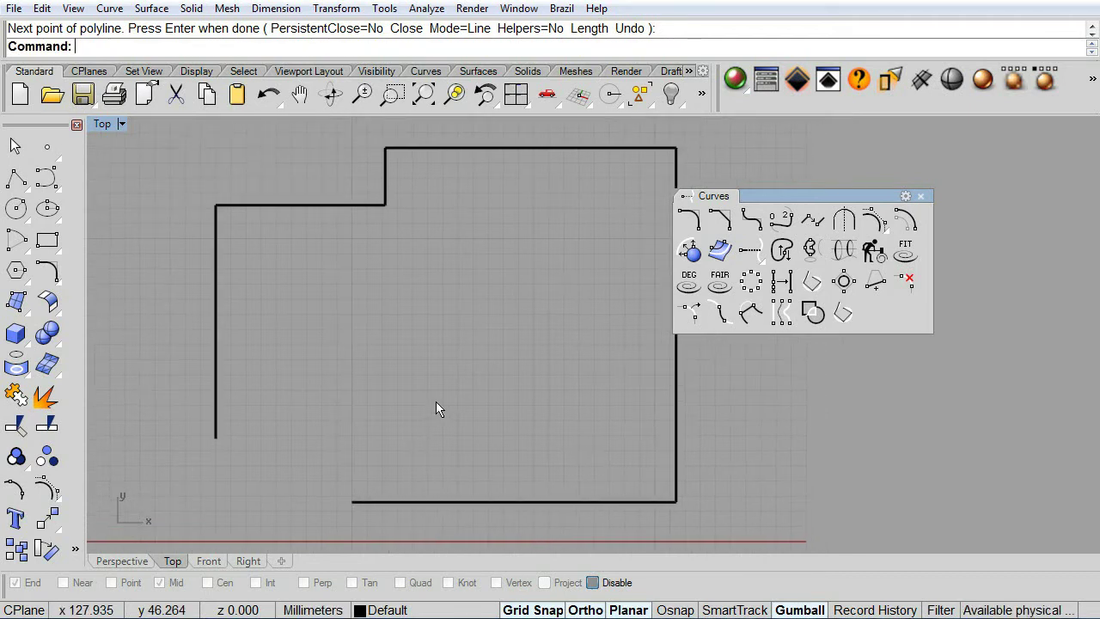
Offset the stepped outline 4 units to both sides with round caps, using a picked point
left_click(908, 224)
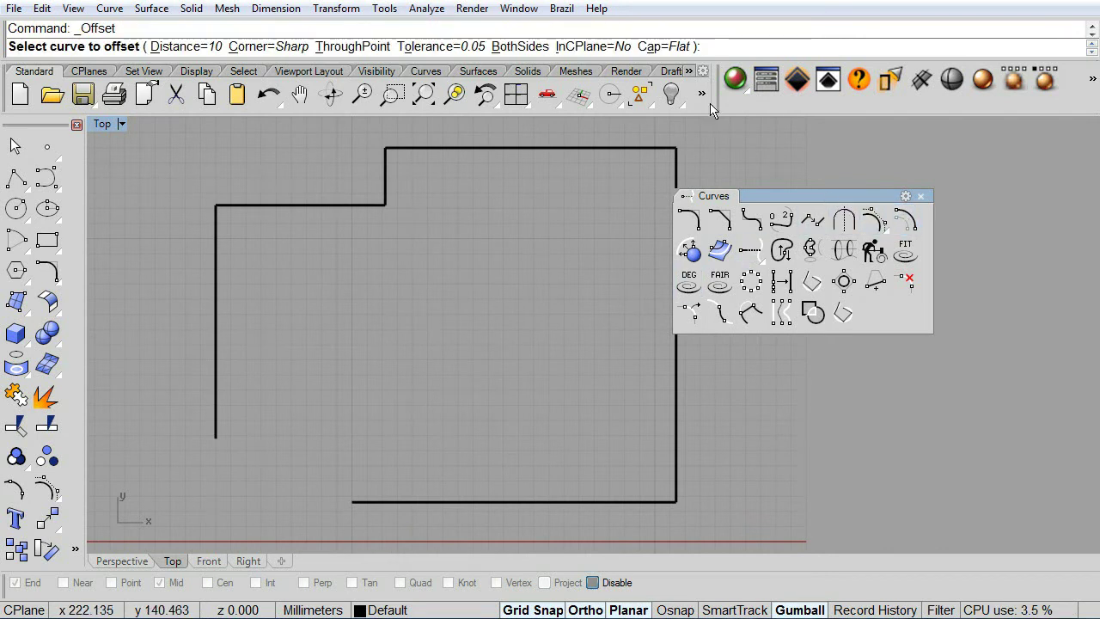
left_click(688, 27)
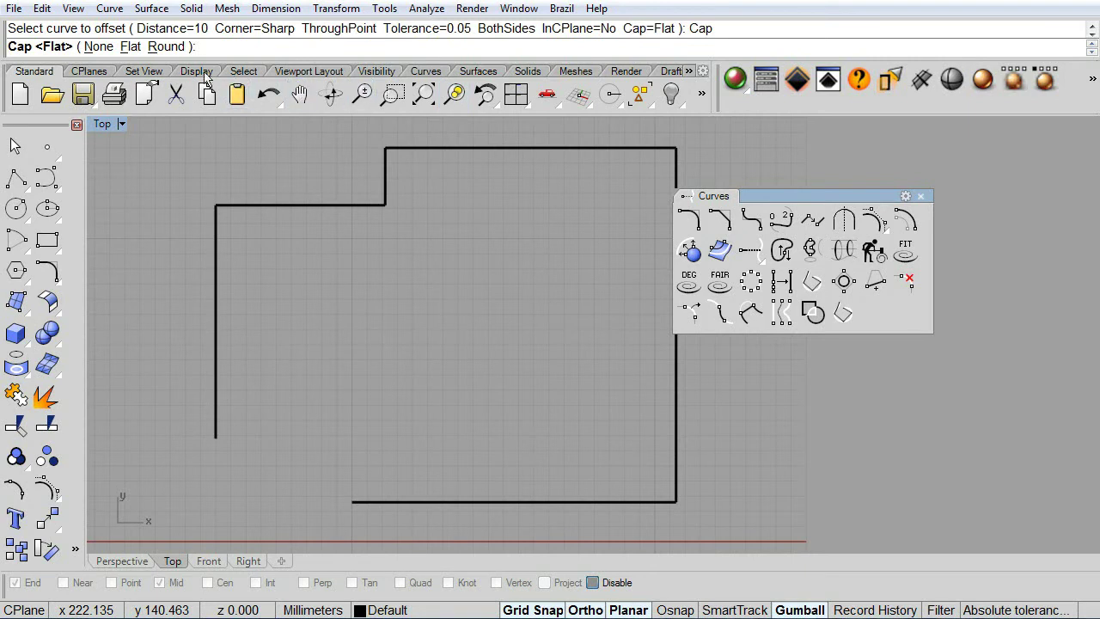
left_click(166, 46)
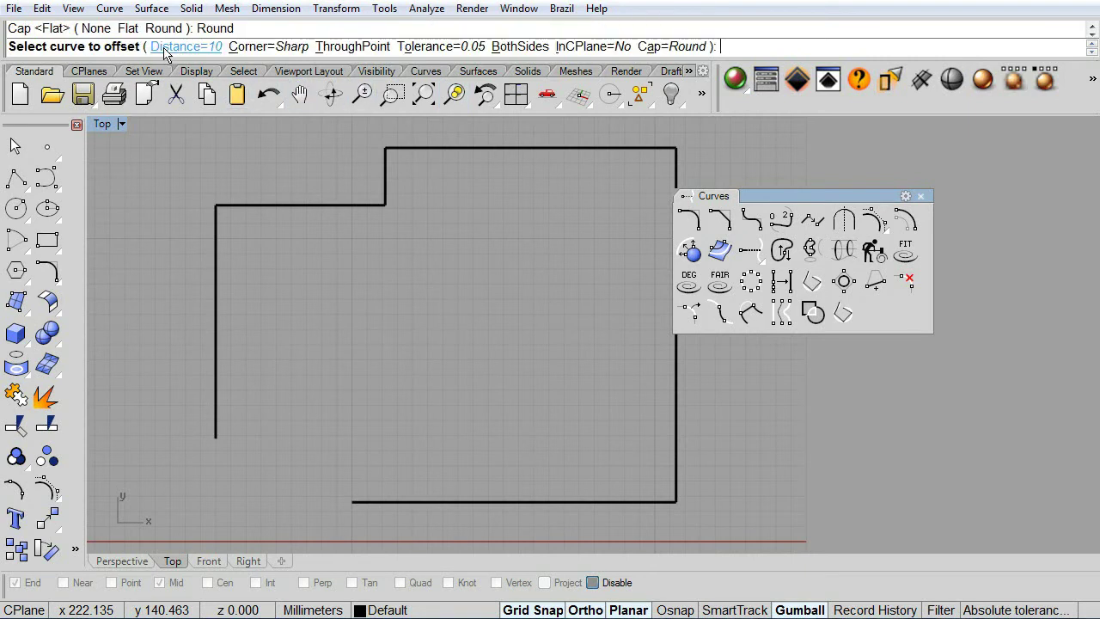
left_click(512, 49)
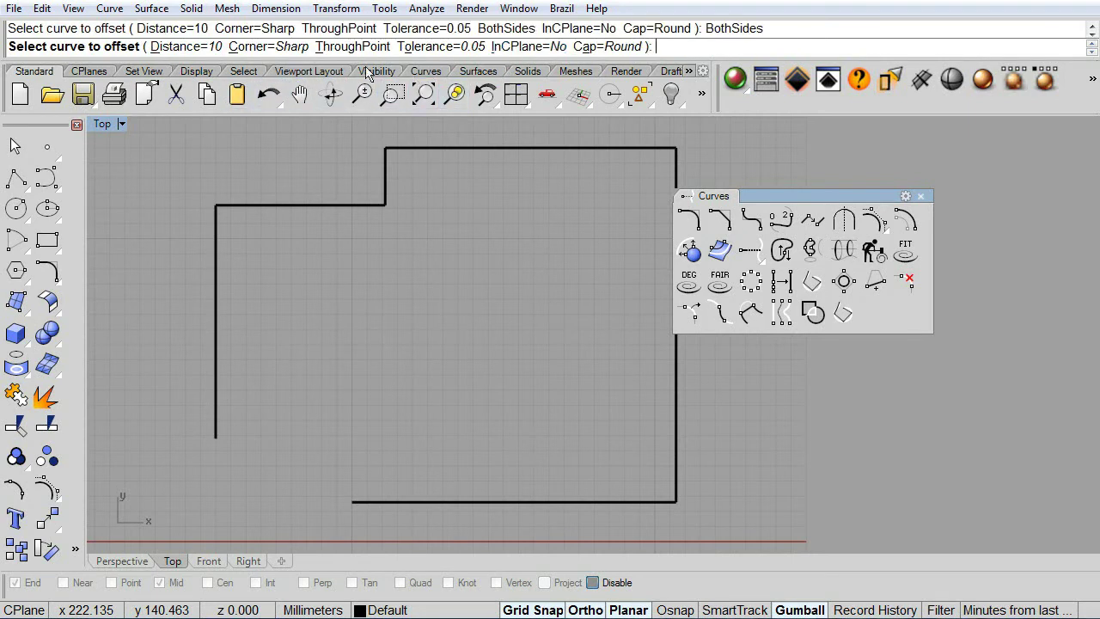
left_click(342, 48)
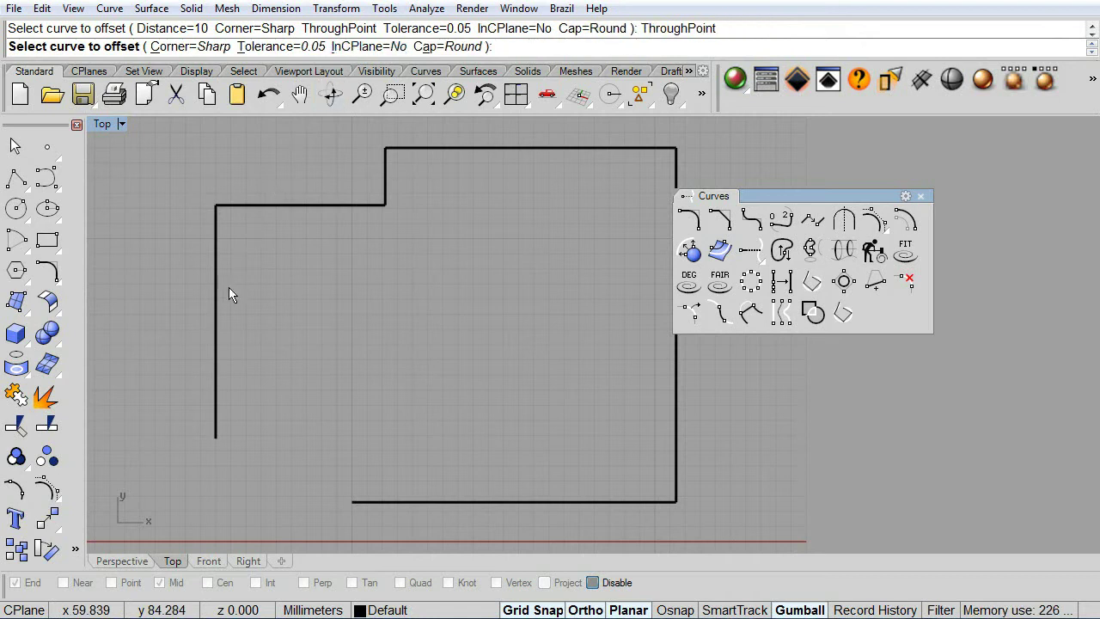
left_click(215, 306)
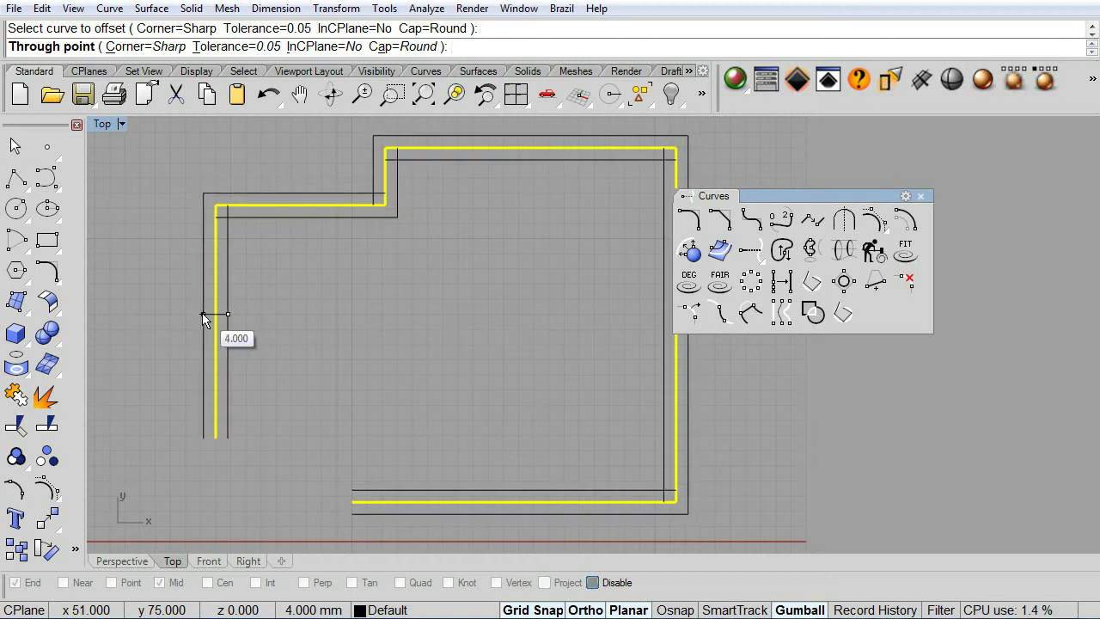
left_click(202, 314)
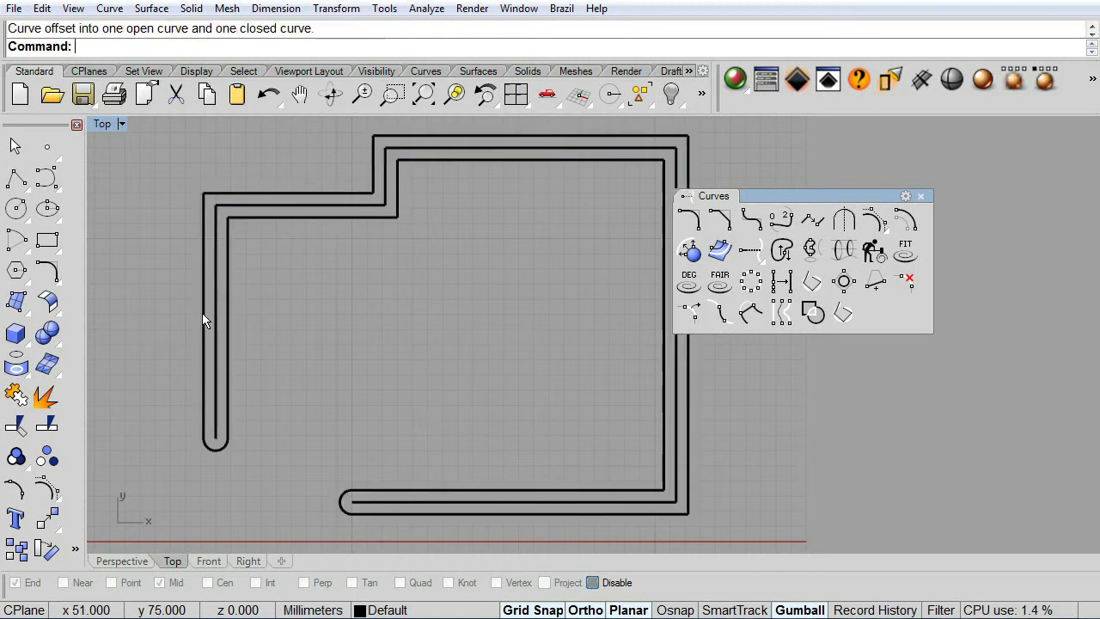
Switch to the Perspective view, zoom extents and orbit to a lower angle
left_click(135, 560)
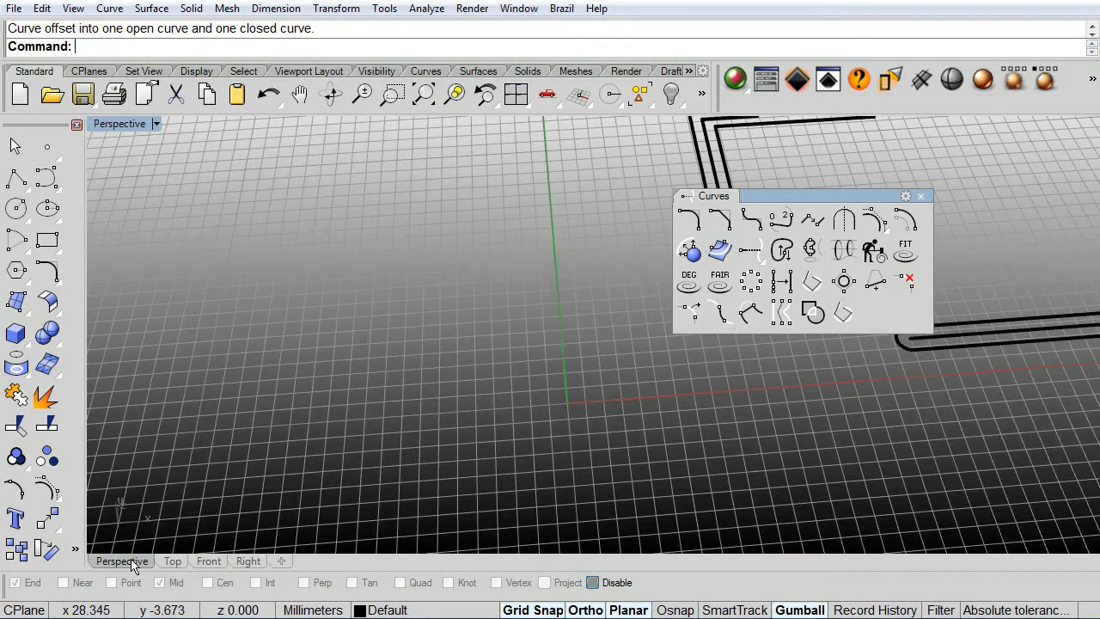
left_click(423, 93)
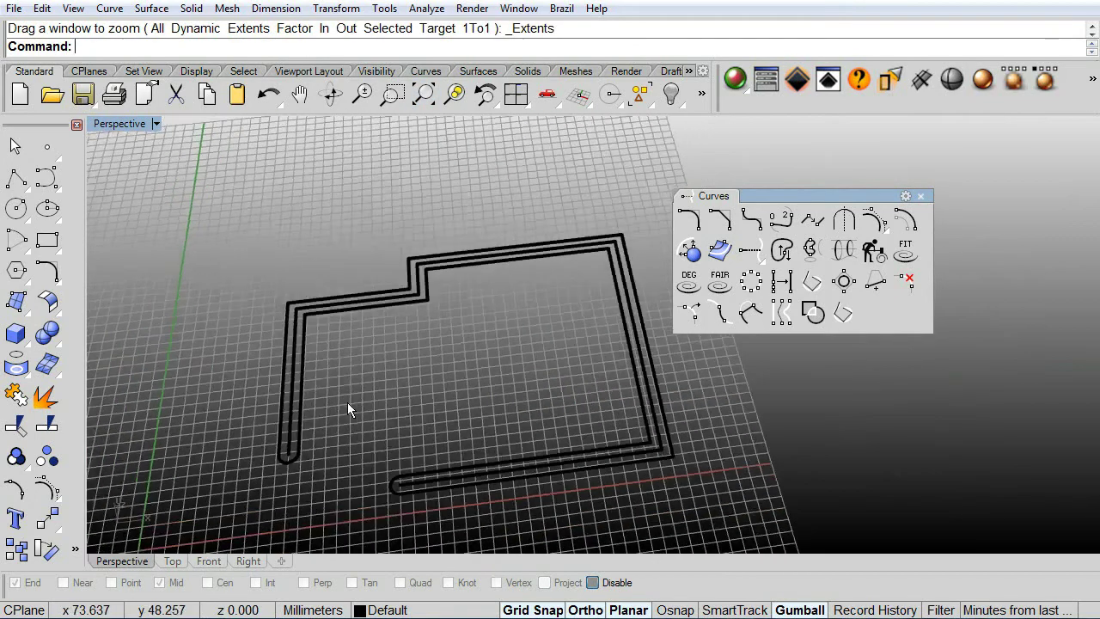
mouse_move(347, 403)
right_mouse_down()
mouse_move(483, 332)
mouse_move(467, 292)
right_mouse_up()
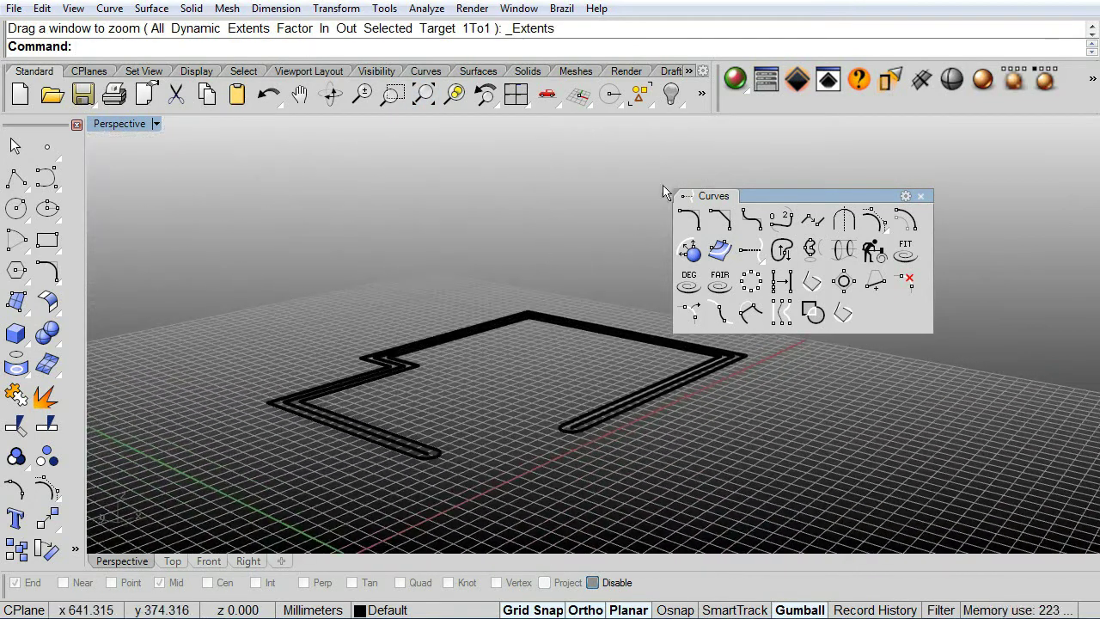
mouse_move(837, 198)
left_mouse_down()
mouse_move(921, 194)
mouse_move(985, 128)
left_mouse_up()
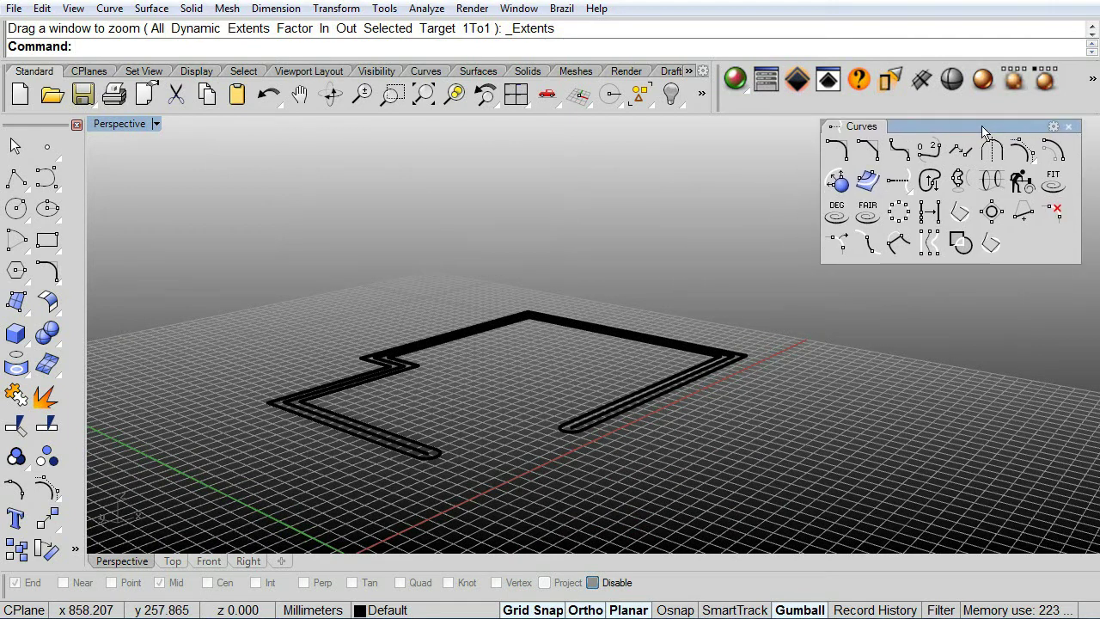
Trial-extrude the outline upward into walls with the gumball, then undo it
left_click(434, 457)
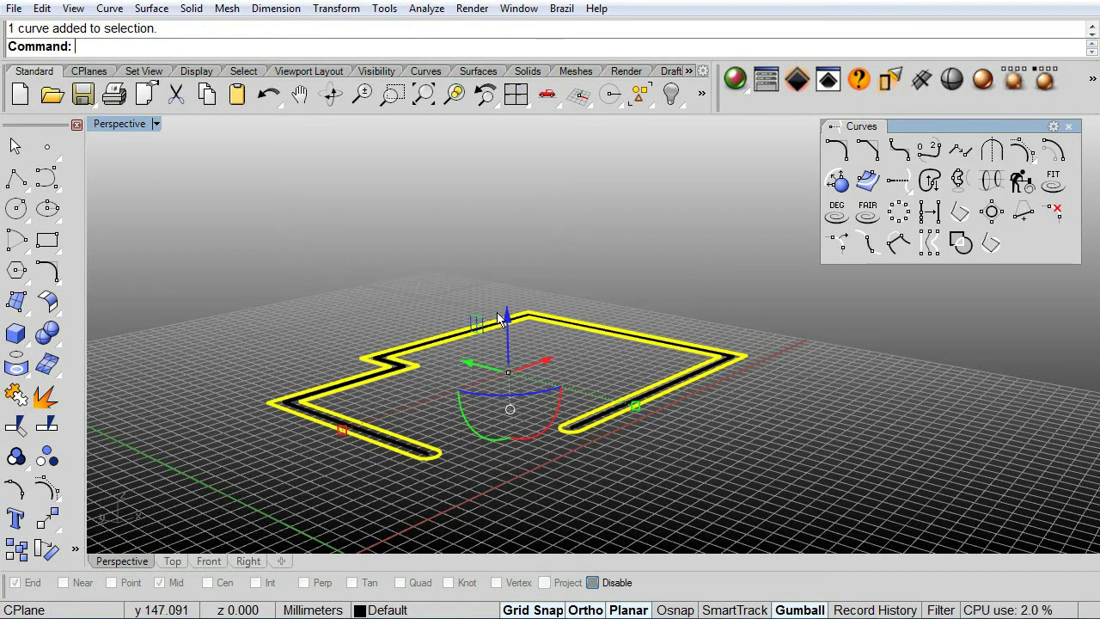
left_click_drag(508, 318, 528, 180)
left_click(683, 423)
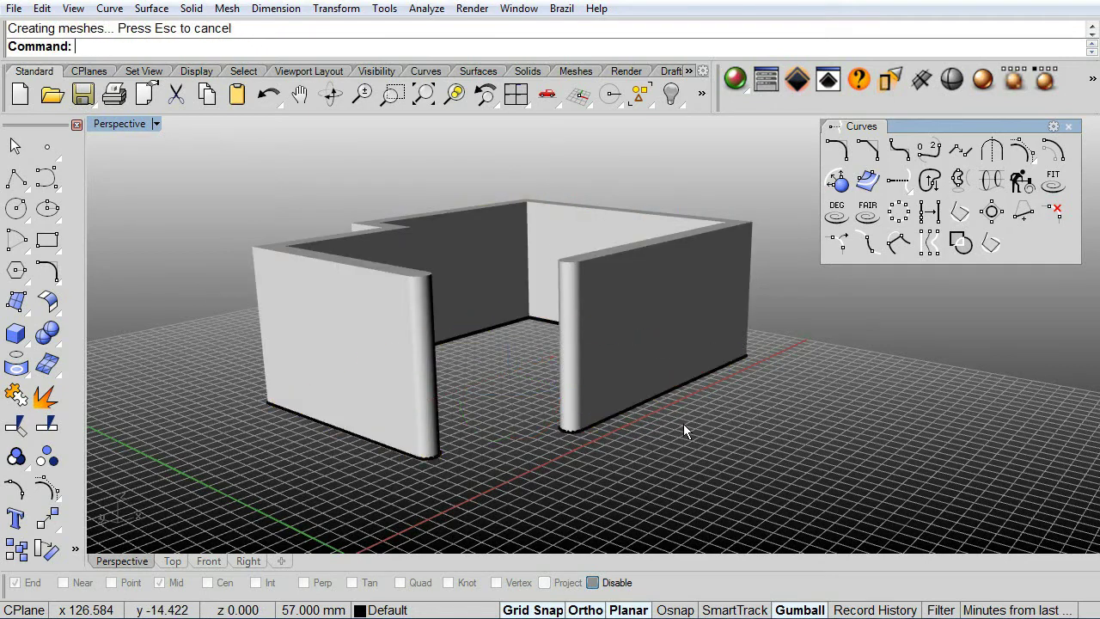
mouse_move(700, 415)
right_mouse_down()
mouse_move(636, 516)
mouse_move(695, 424)
right_mouse_up()
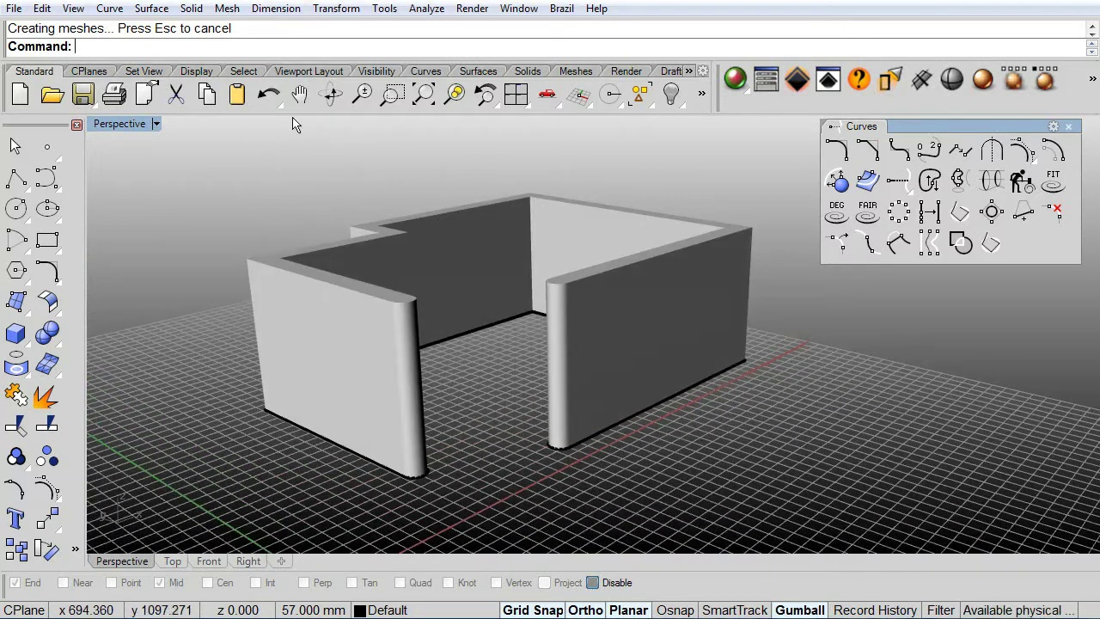
left_click(269, 96)
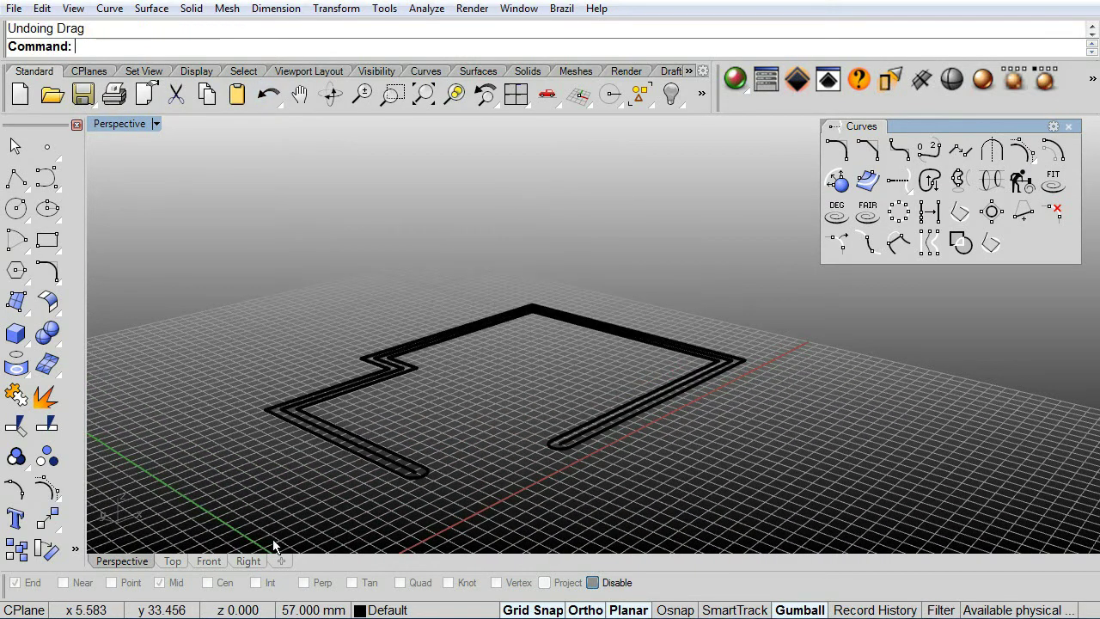
Switch to the Front view and zoom extents on the curves
left_click(212, 562)
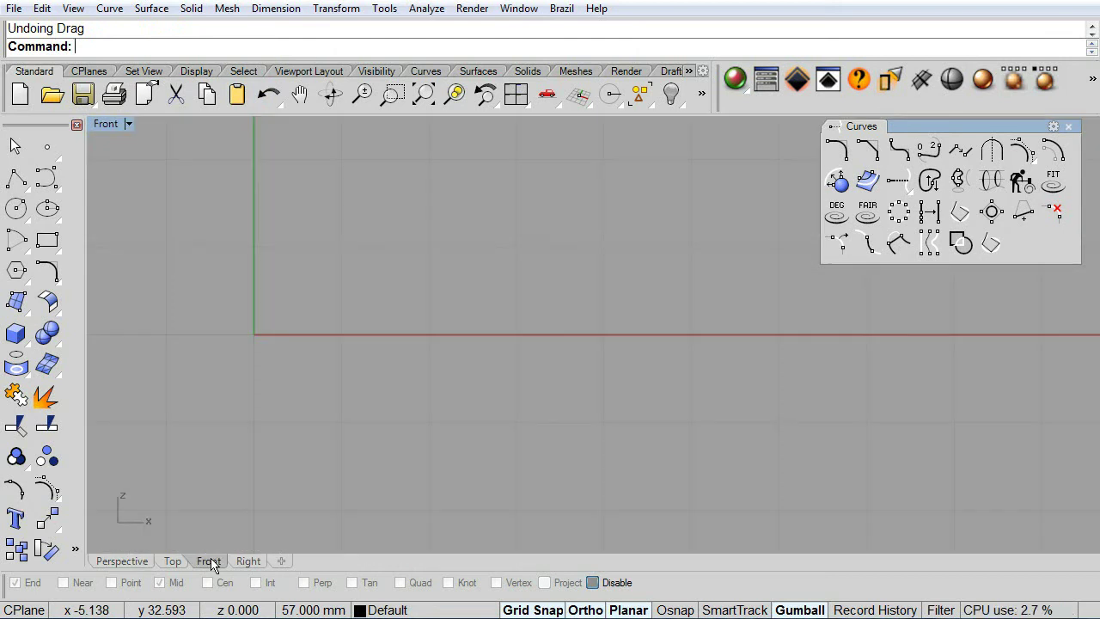
left_click(423, 94)
scroll(436, 446, "down", 3)
scroll(439, 458, "down", 2)
scroll(434, 481, "down", 3)
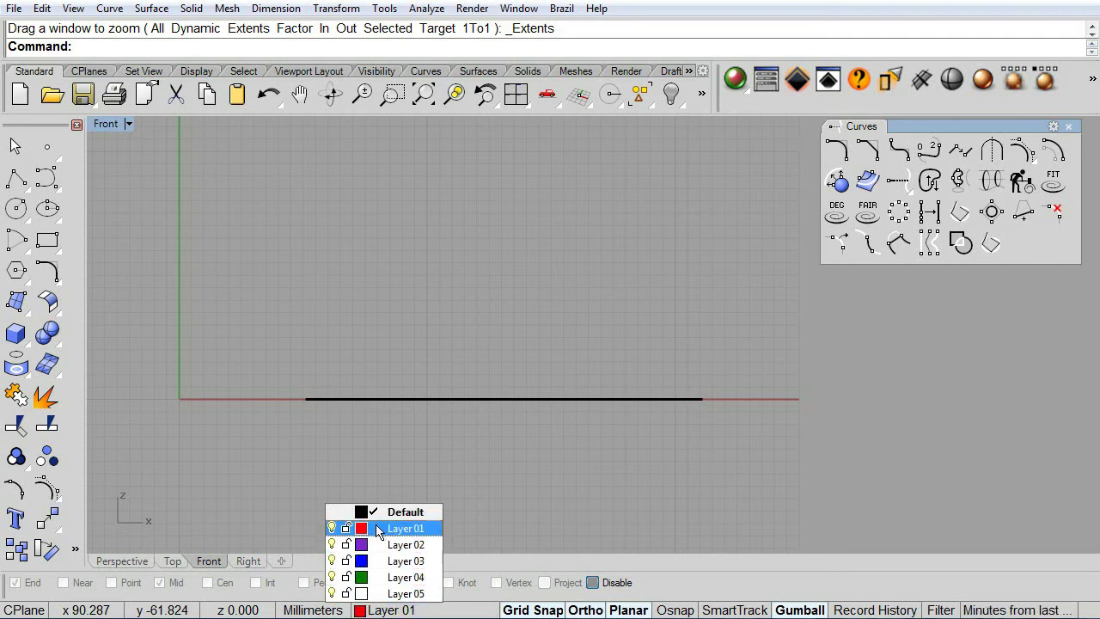
Make Layer 01 current and draw a four-point interpolated wavy curve with Grid Snap off
left_click(385, 461)
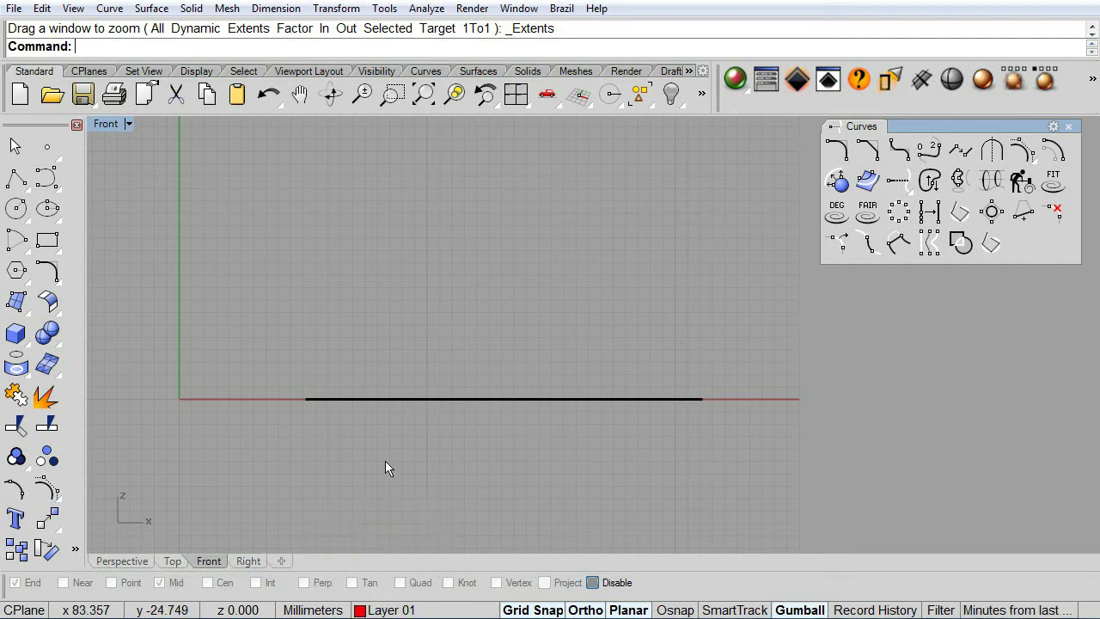
left_click(47, 183)
left_click(111, 184)
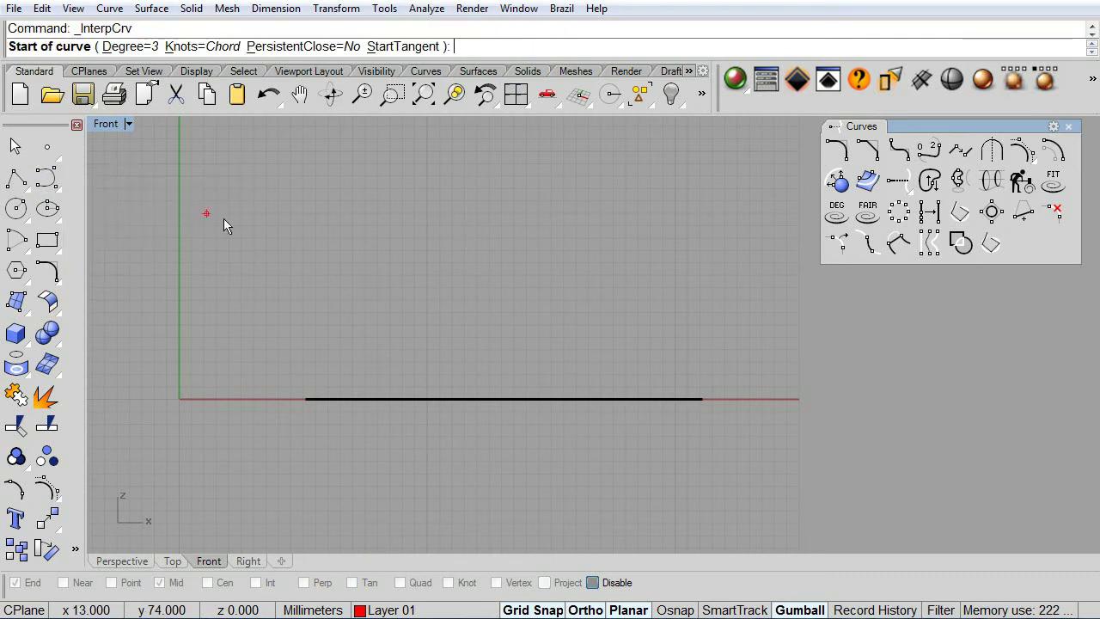
left_click(261, 240)
left_click(422, 239)
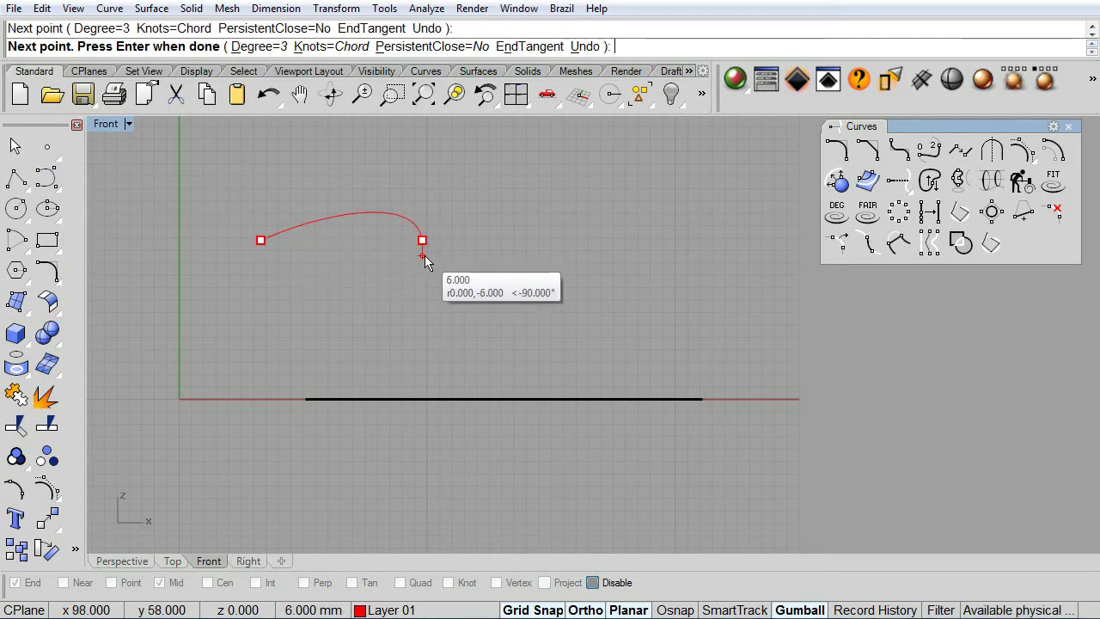
left_click(550, 610)
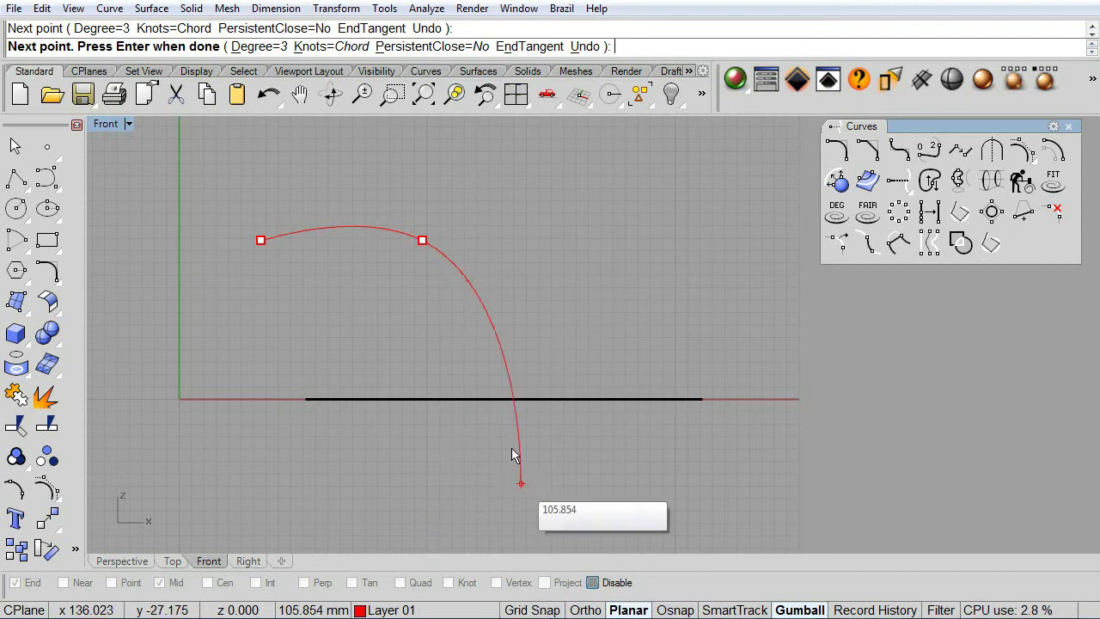
left_click(514, 284)
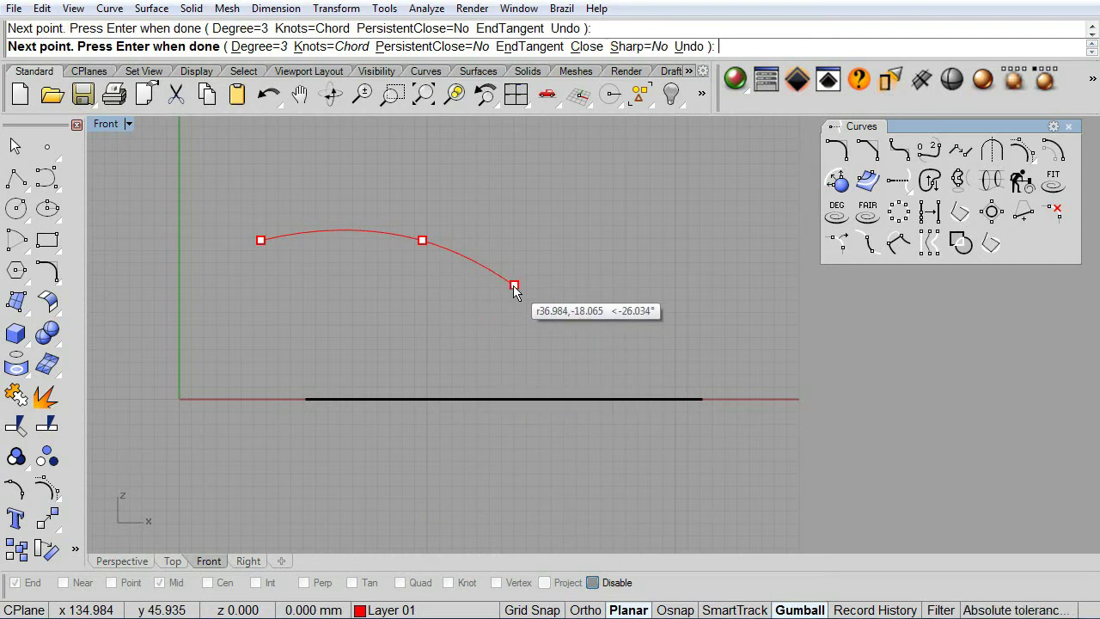
left_click(709, 317)
key("Return")
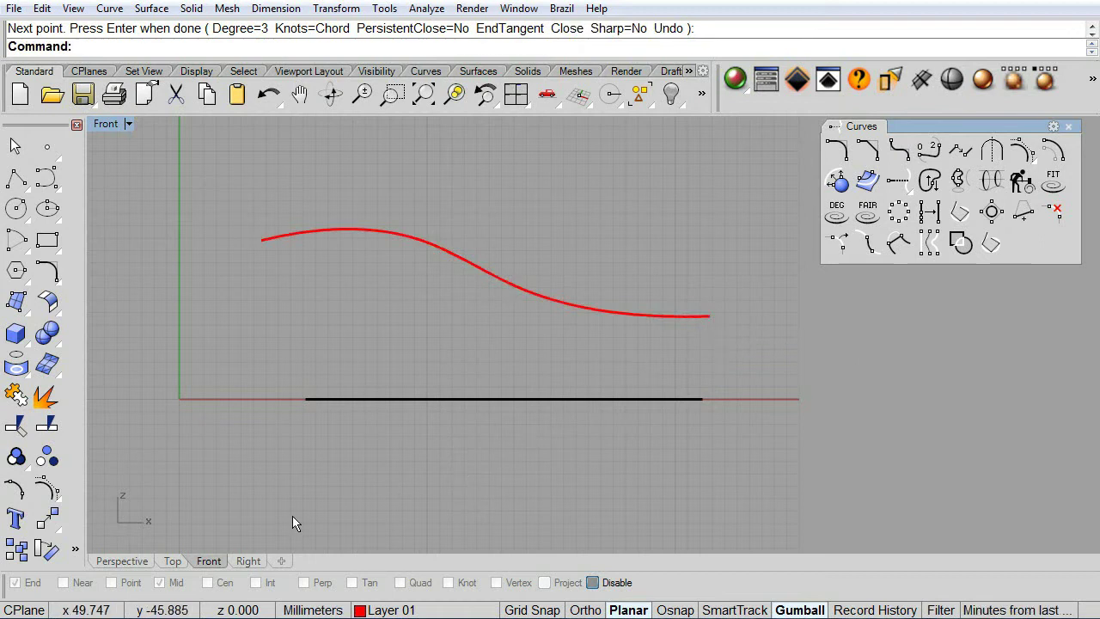
In Perspective, run Curve from 2 Views on the wall outlines and the wavy profile
left_click(120, 562)
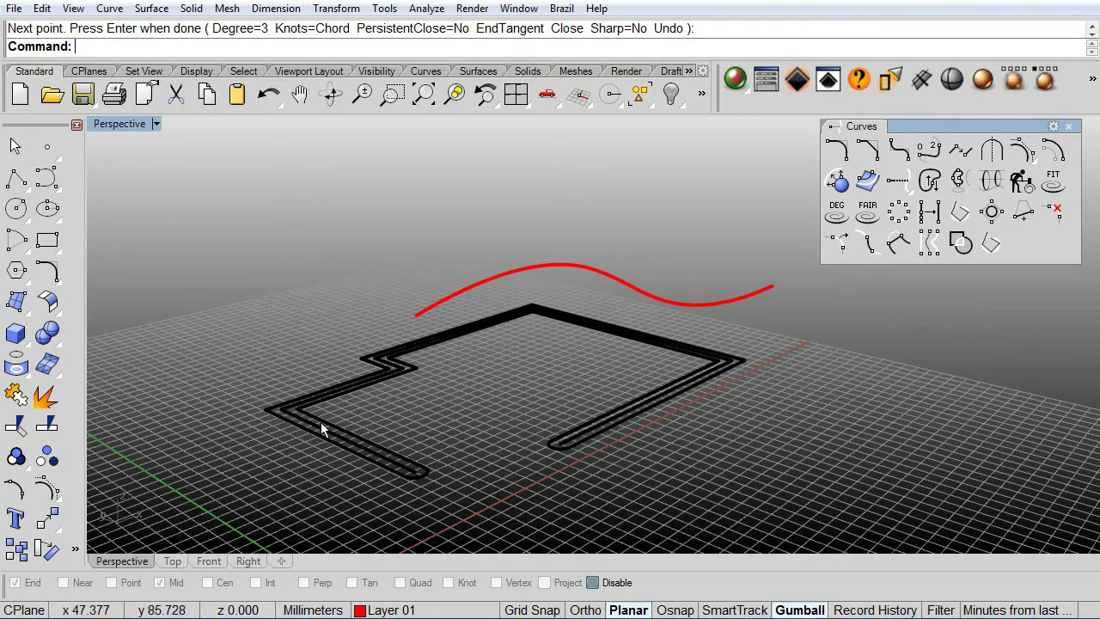
right_click_drag(520, 355, 540, 348)
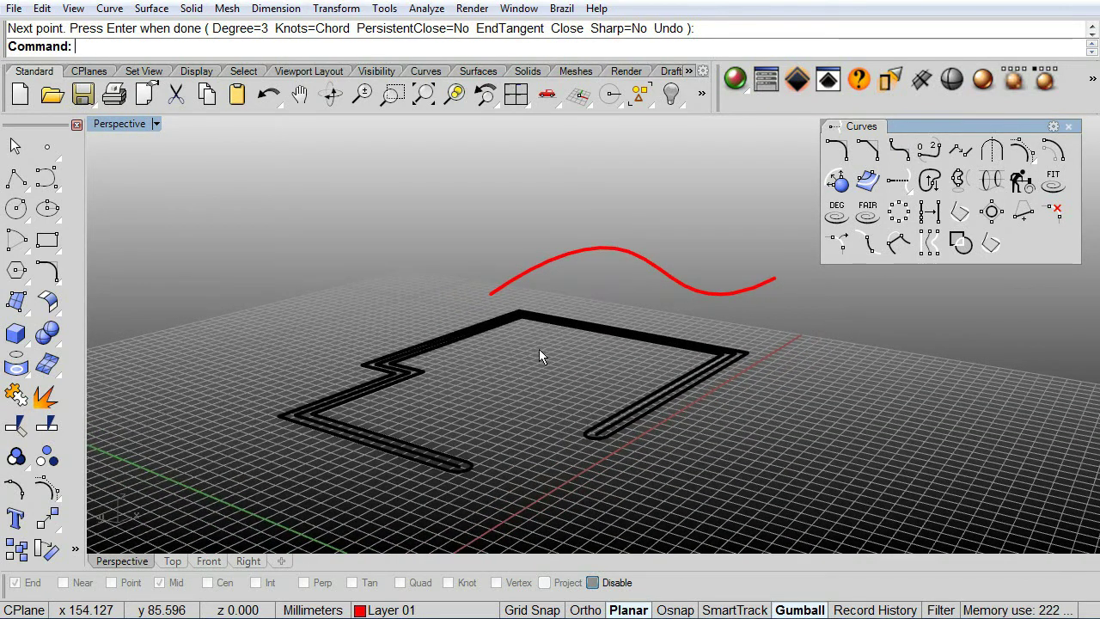
scroll(540, 349, "up", 2)
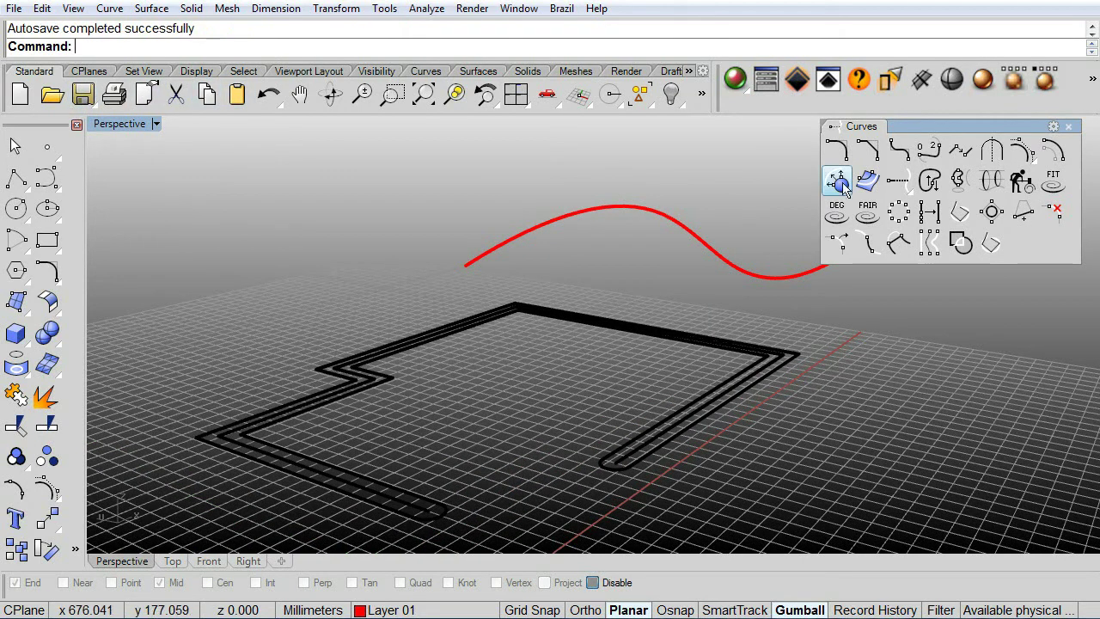
left_click(951, 185)
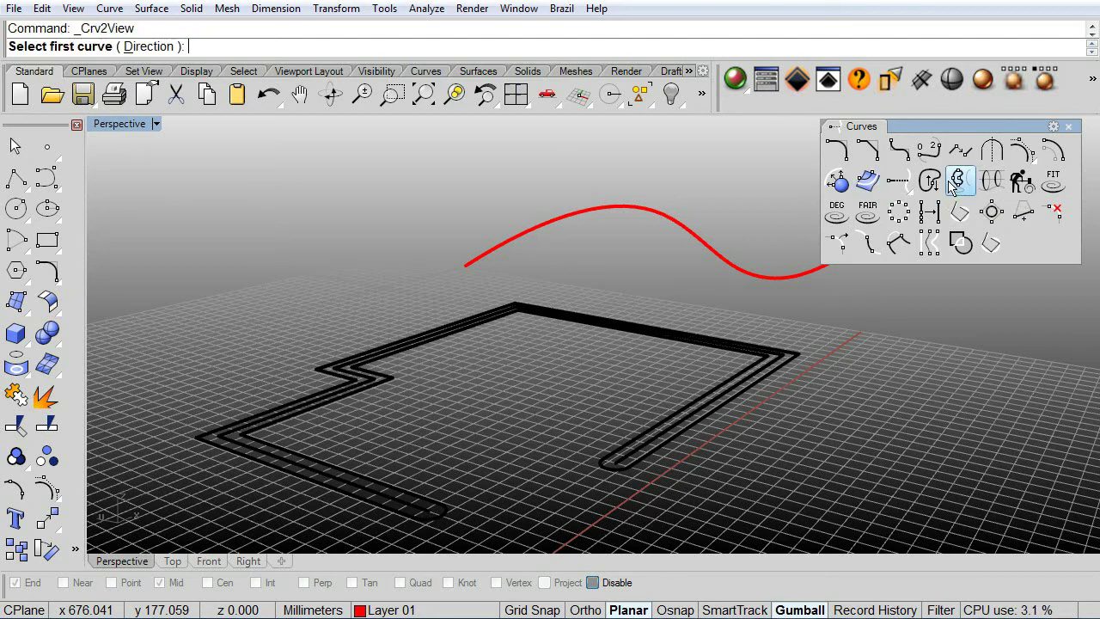
left_click(680, 437)
left_click(530, 232)
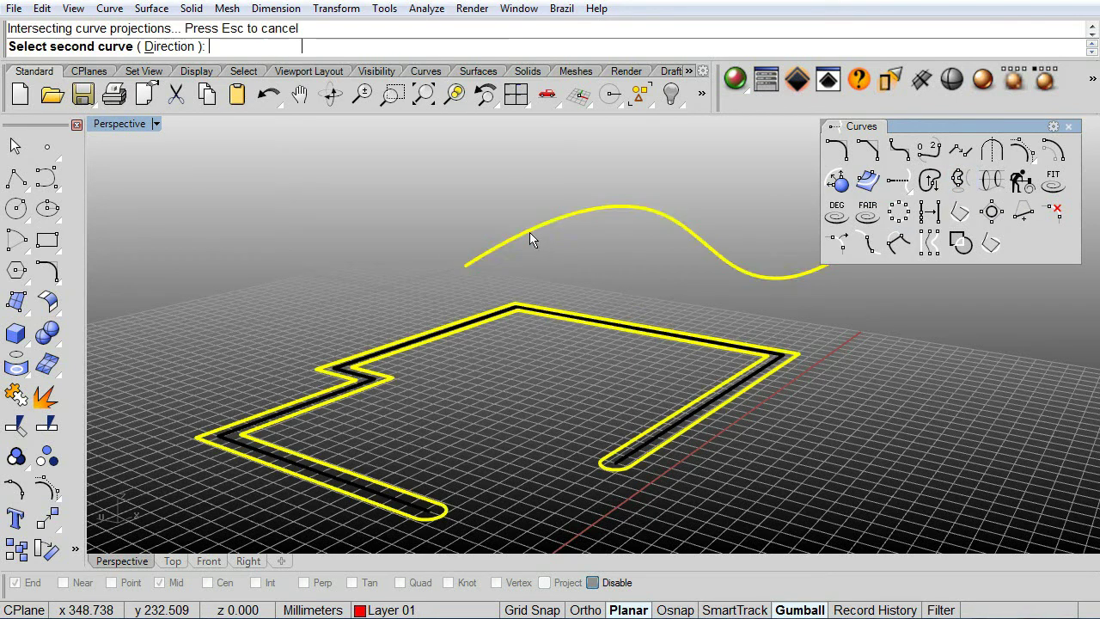
mouse_move(627, 348)
right_mouse_down()
mouse_move(594, 355)
mouse_move(582, 384)
right_mouse_up()
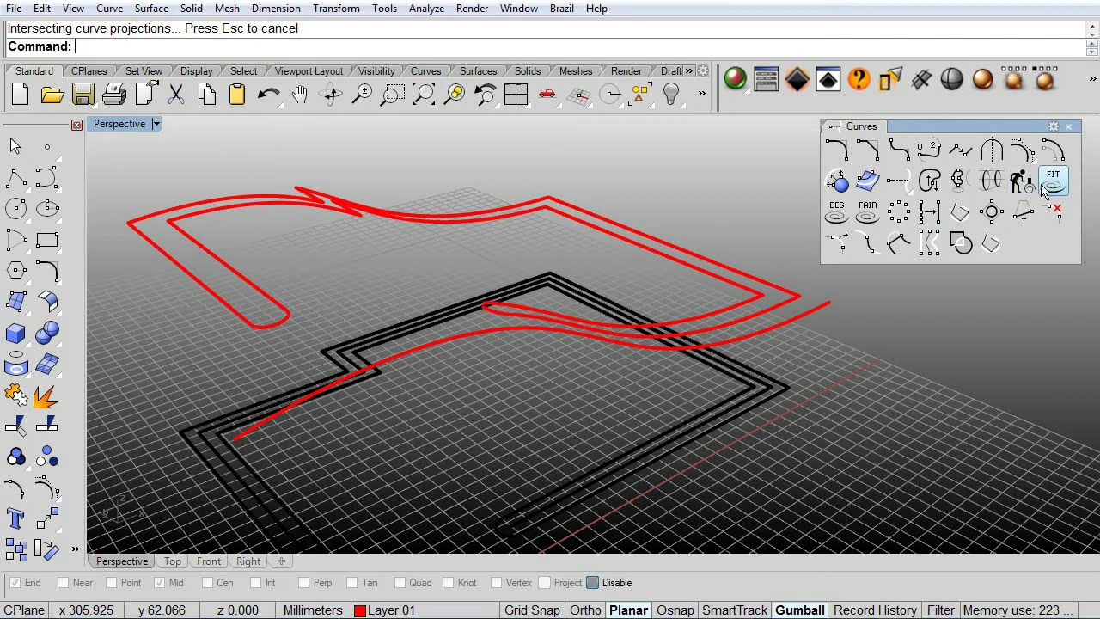
Refit the raised wavy curves and lower outlines with FitCrv at the default 0.010 tolerance
left_click(1051, 184)
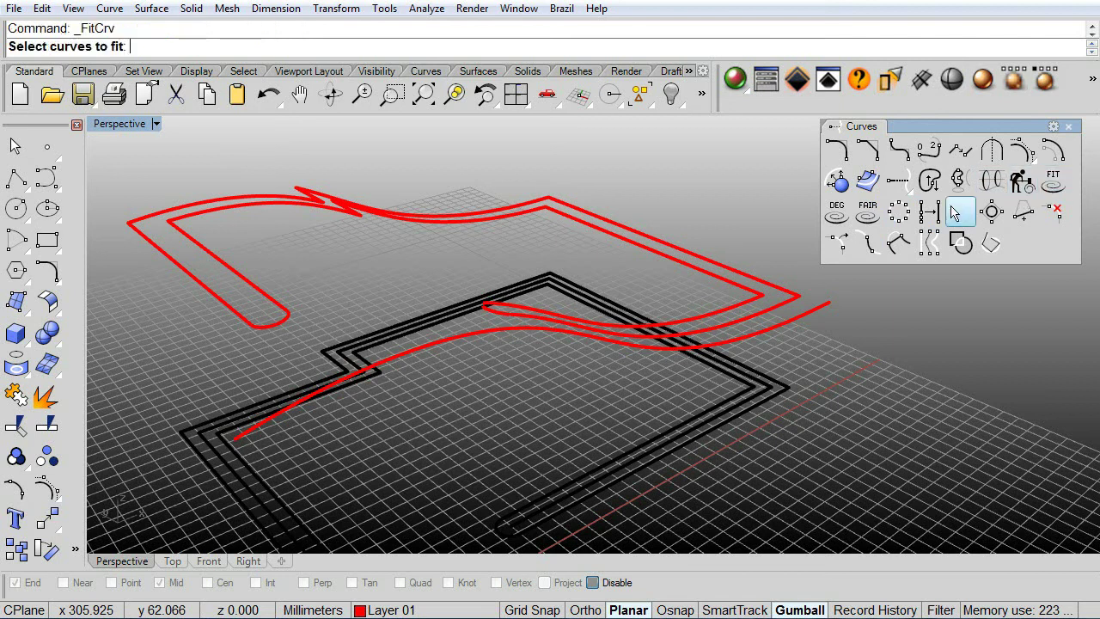
left_click(696, 251)
left_click(695, 434)
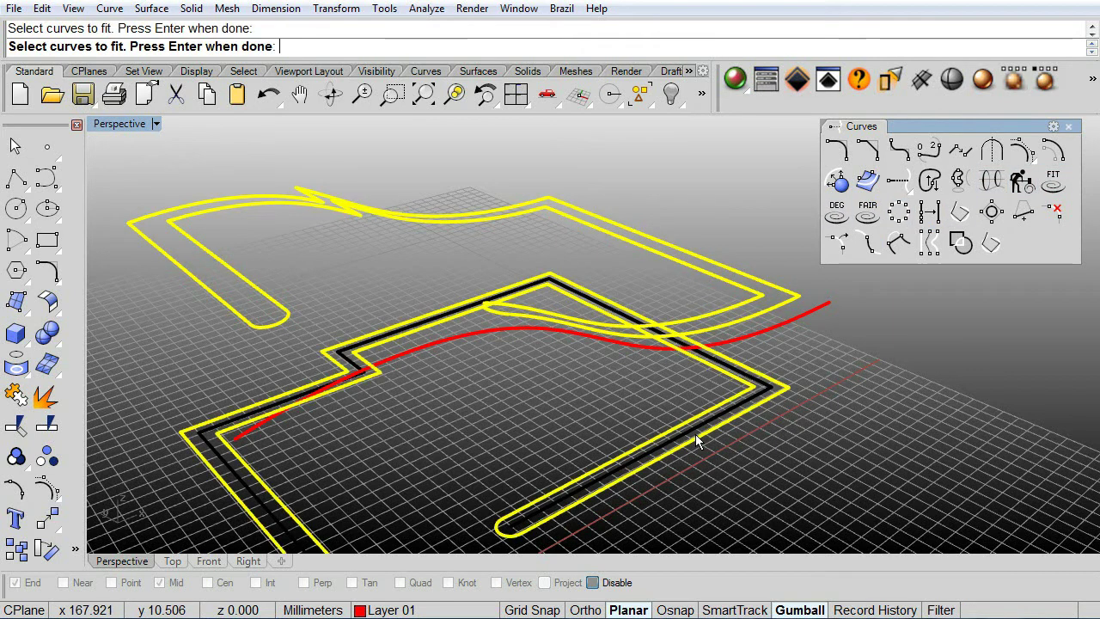
key("Return")
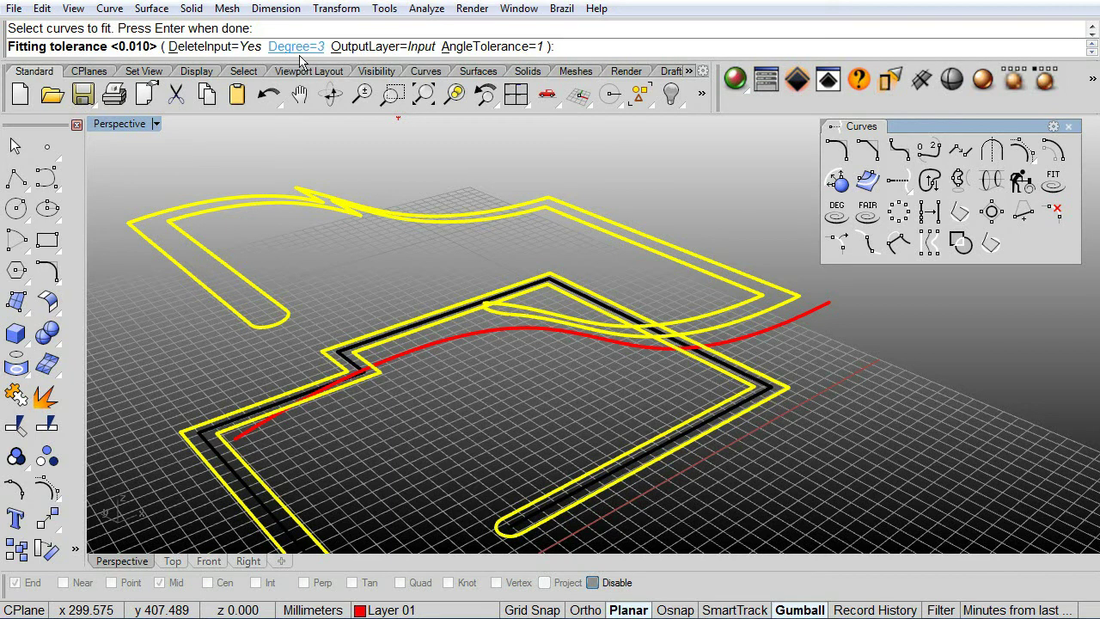
key("Return")
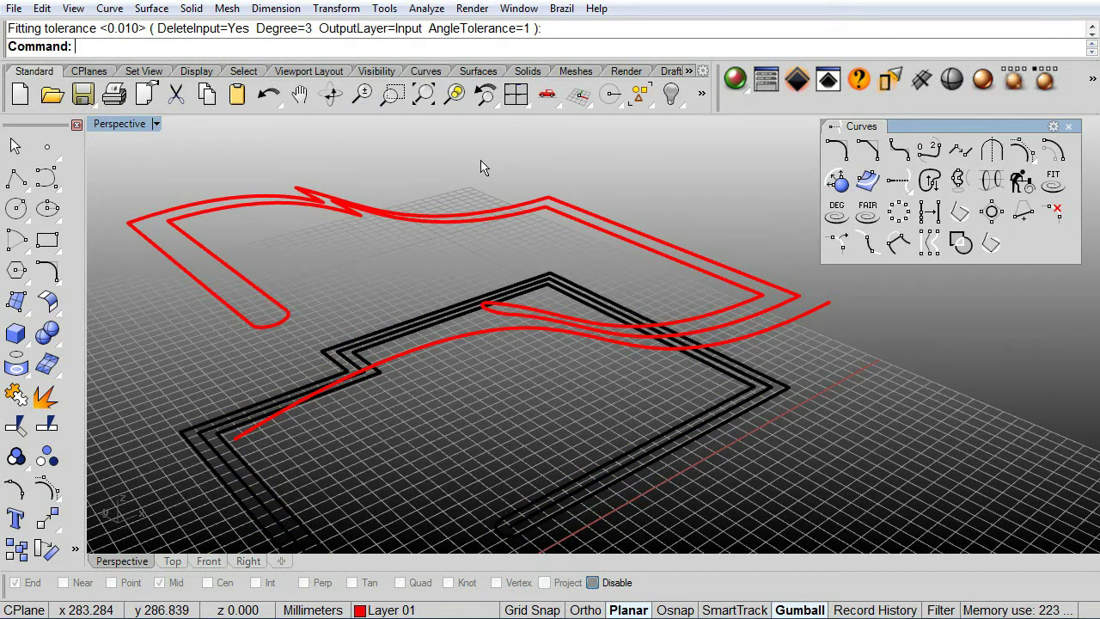
scroll(625, 312, "down", 1)
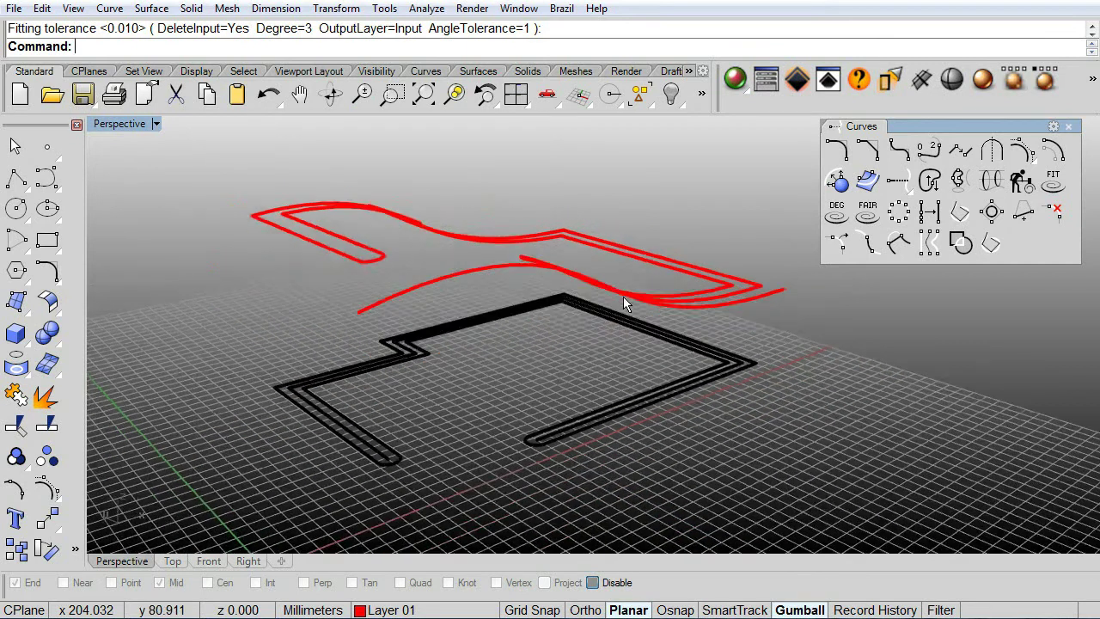
scroll(623, 301, "down", 2)
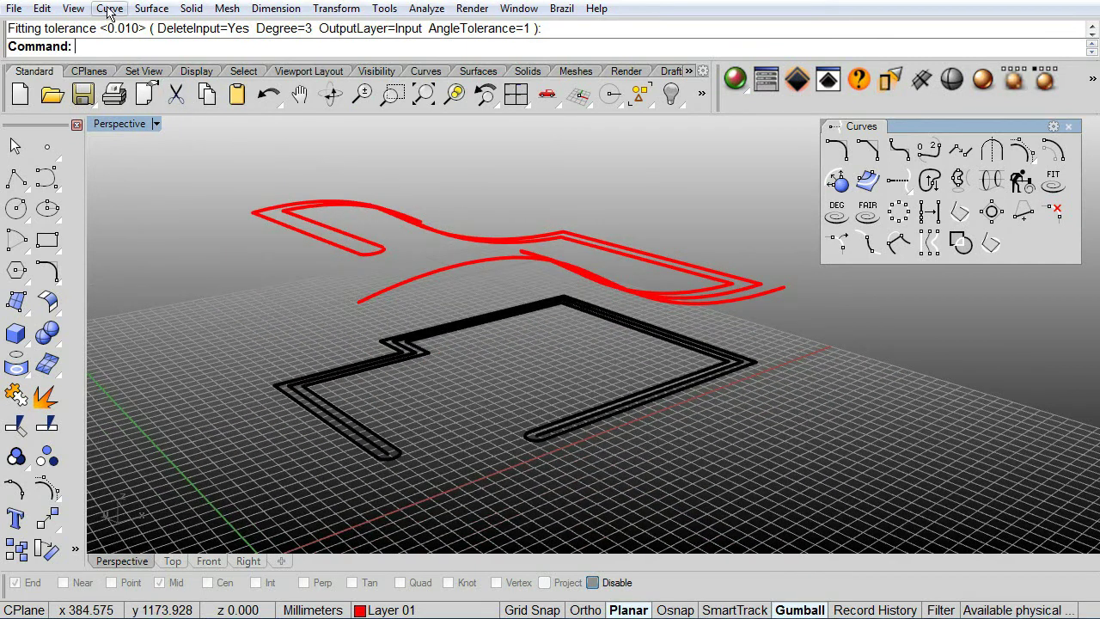
Loft the floor outline curves up to the raised wavy curves, accepting the default seams
left_click(141, 11)
left_click(165, 47)
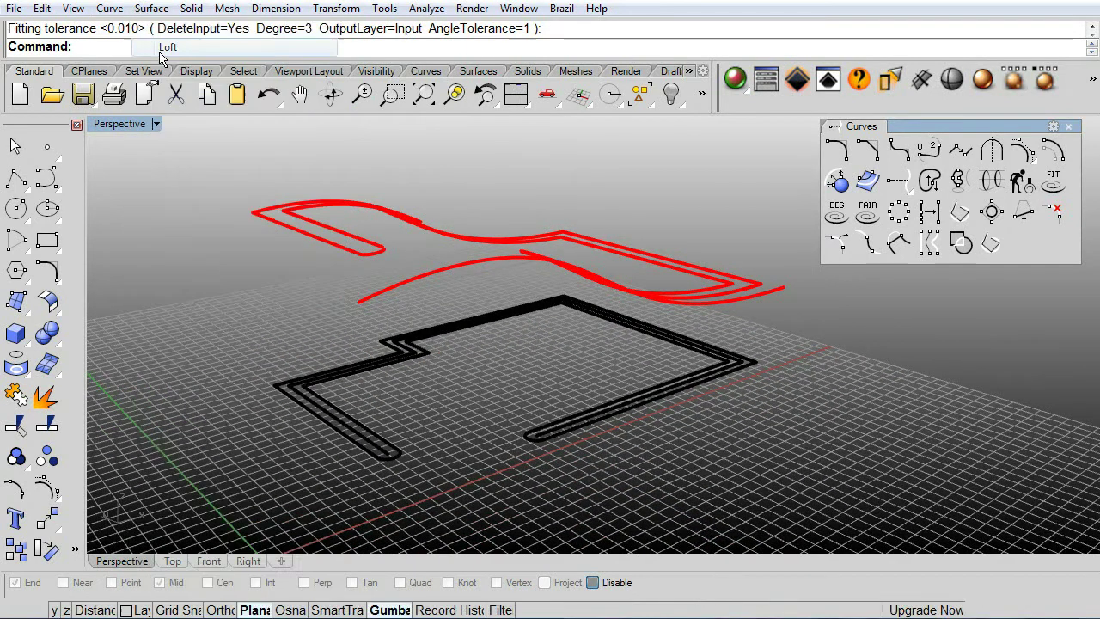
left_click(375, 433)
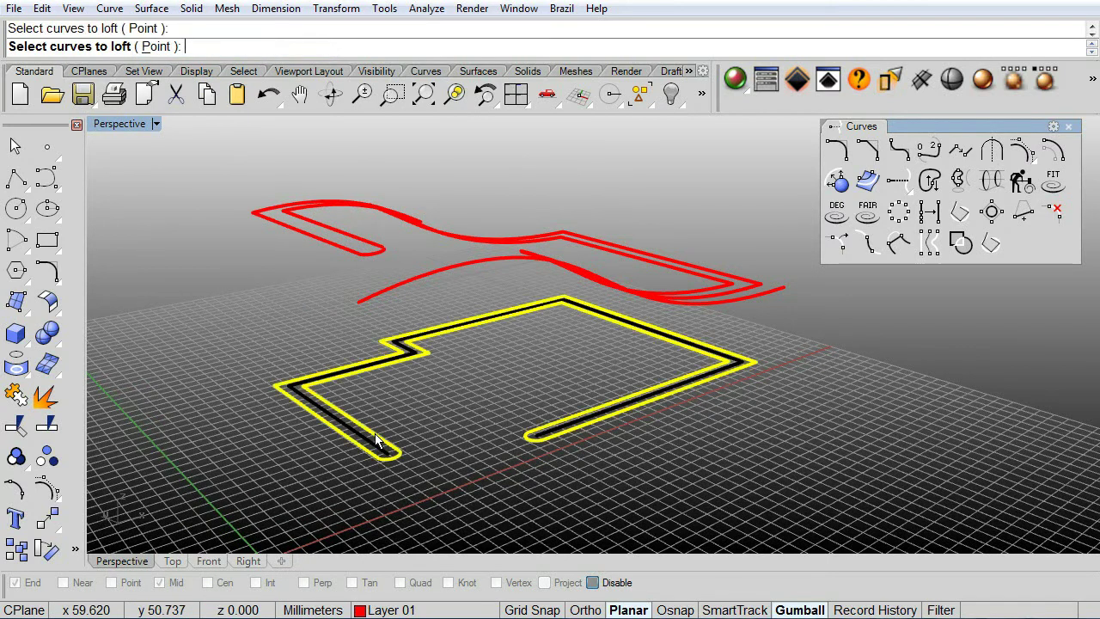
left_click(366, 258)
key("Return")
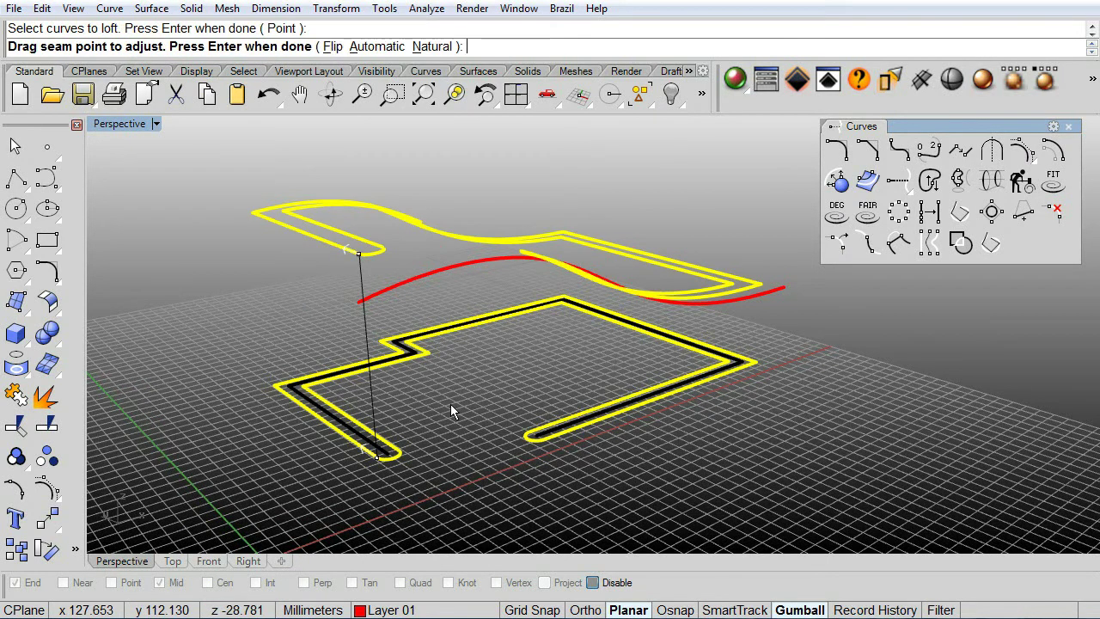
key("Return")
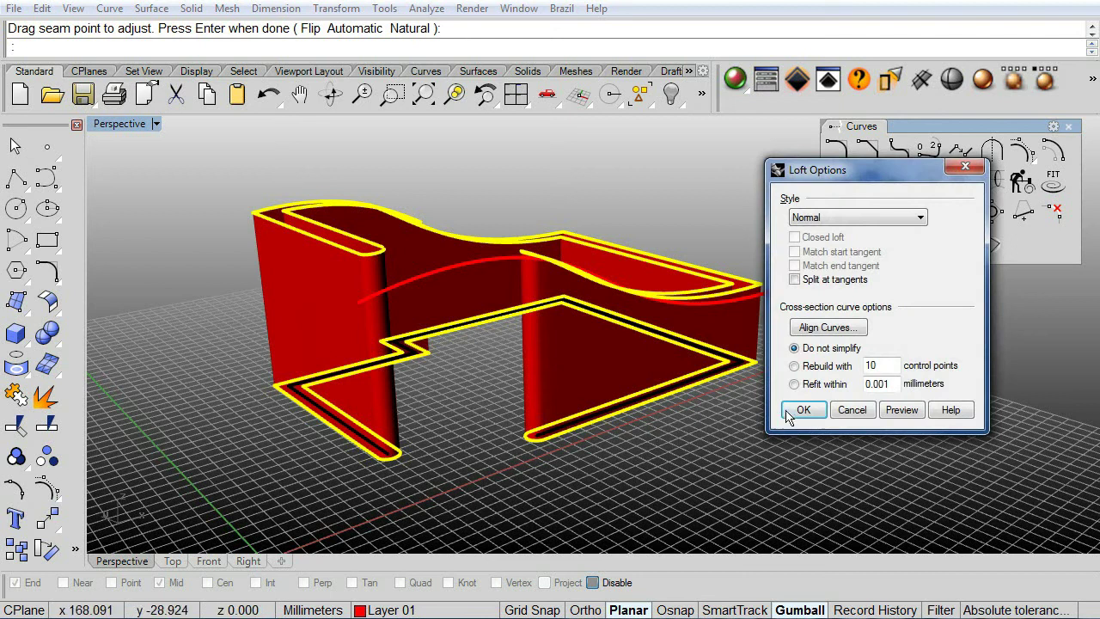
Finish the loft to create the red walls and orbit around to view them
left_click(800, 413)
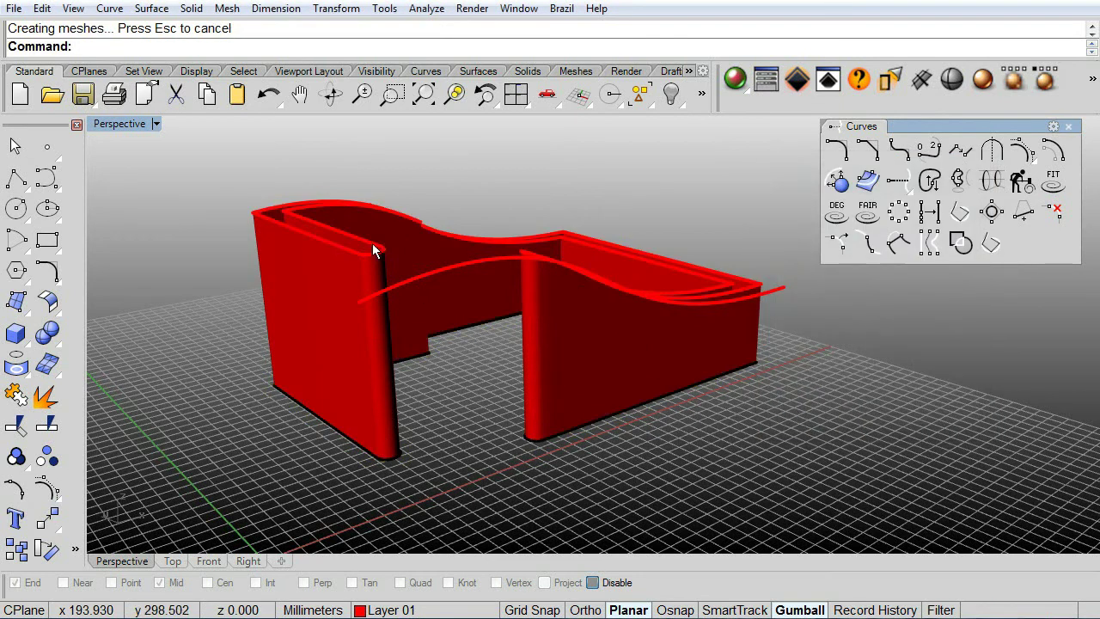
right_click_drag(374, 245, 396, 275)
mouse_move(464, 311)
right_mouse_down()
mouse_move(729, 381)
mouse_move(650, 410)
mouse_move(619, 449)
mouse_move(811, 454)
mouse_move(872, 490)
mouse_move(830, 128)
mouse_move(627, 551)
mouse_move(465, 479)
mouse_move(432, 332)
mouse_move(760, 348)
mouse_move(760, 356)
right_mouse_up()
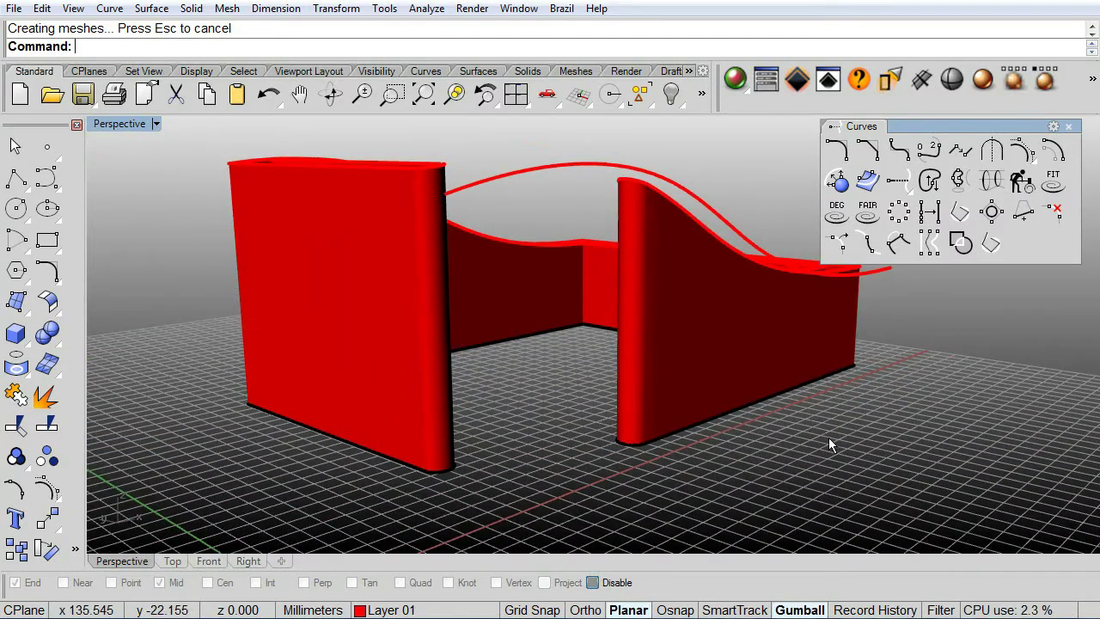
right_click_drag(831, 445, 803, 381)
Extrude the wavy curve over the right wall across to the left wall as the curved roof
left_click(748, 273)
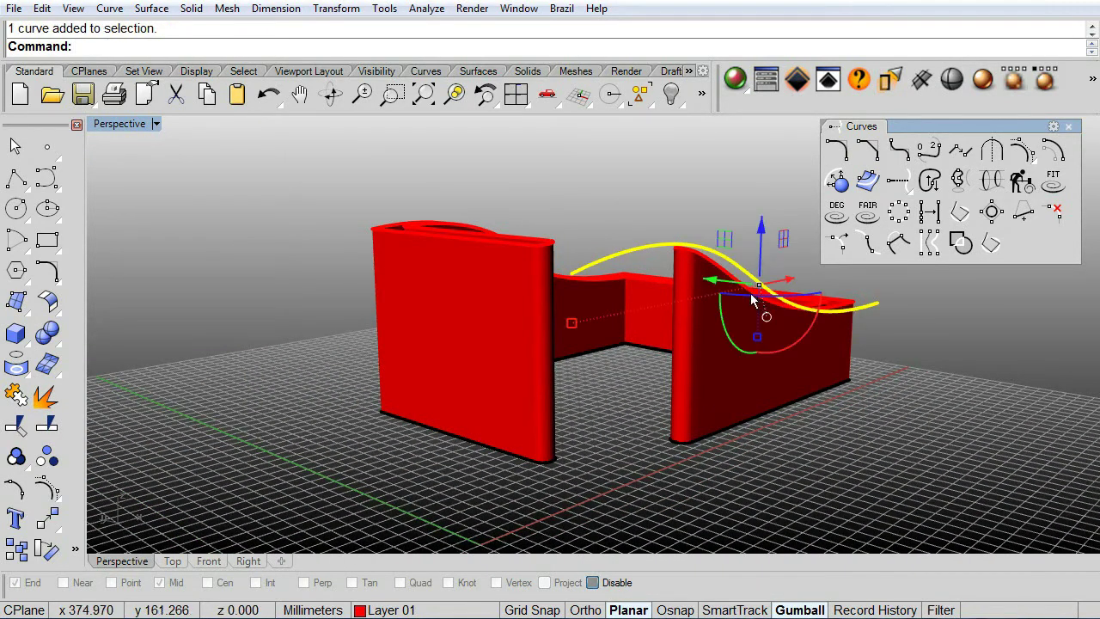
left_click_drag(709, 277, 432, 213)
mouse_move(585, 360)
right_mouse_down()
mouse_move(801, 388)
mouse_move(556, 385)
right_mouse_up()
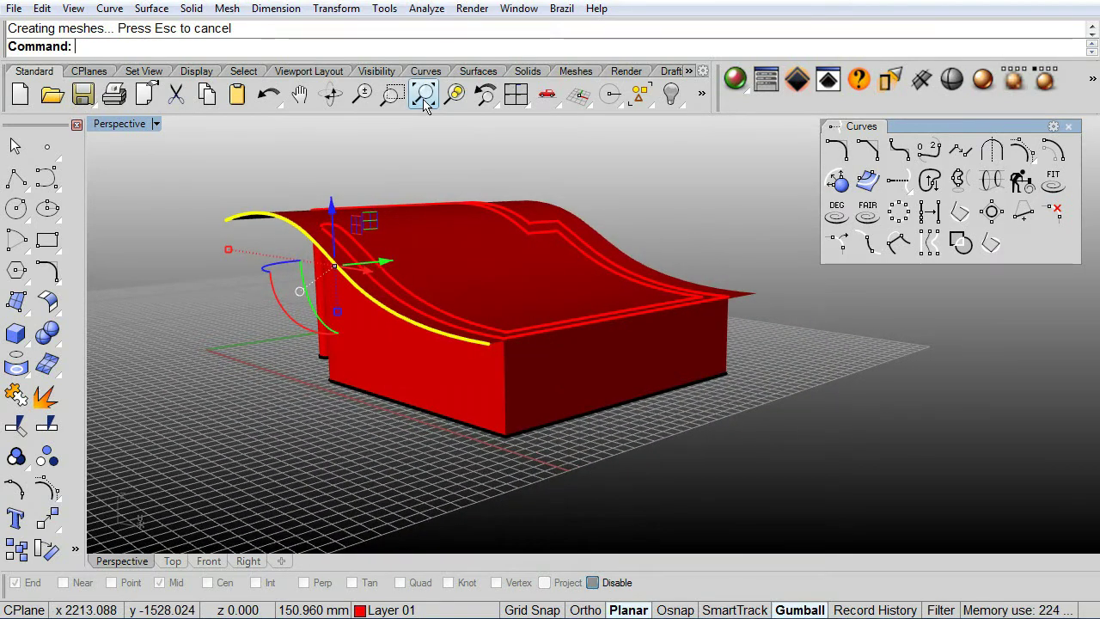
Fit the whole model in view, then zoom in through the open side to see the interior
left_click(423, 94)
mouse_move(605, 387)
right_mouse_down()
mouse_move(717, 356)
mouse_move(860, 363)
right_mouse_up()
scroll(595, 363, "up", 2)
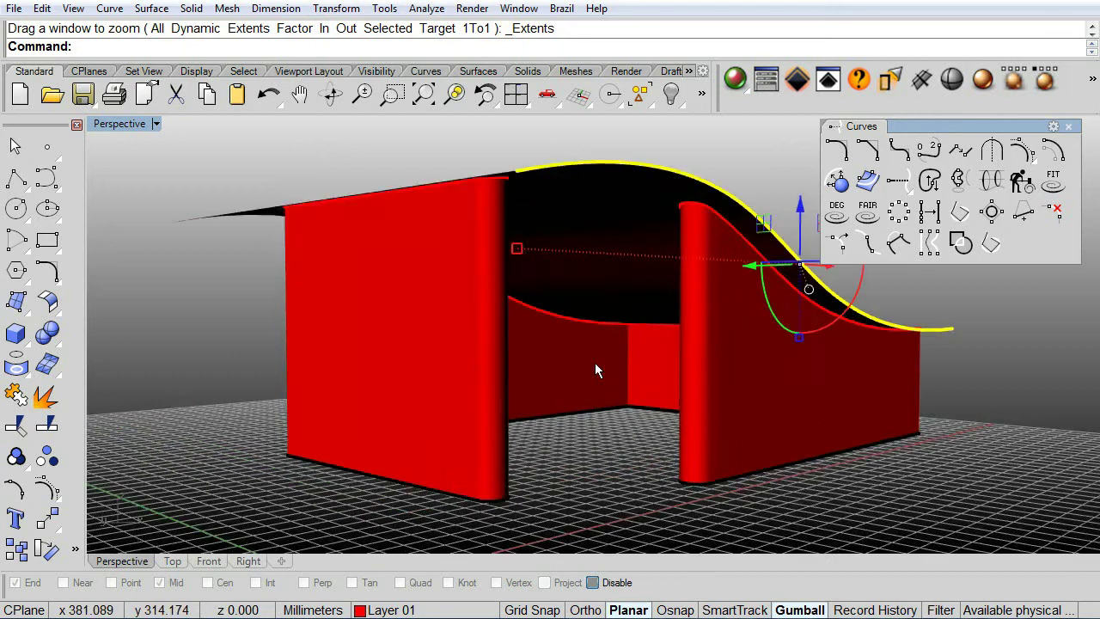
scroll(595, 363, "up", 3)
scroll(595, 363, "up", 2)
scroll(596, 364, "up", 1)
scroll(596, 365, "up", 1)
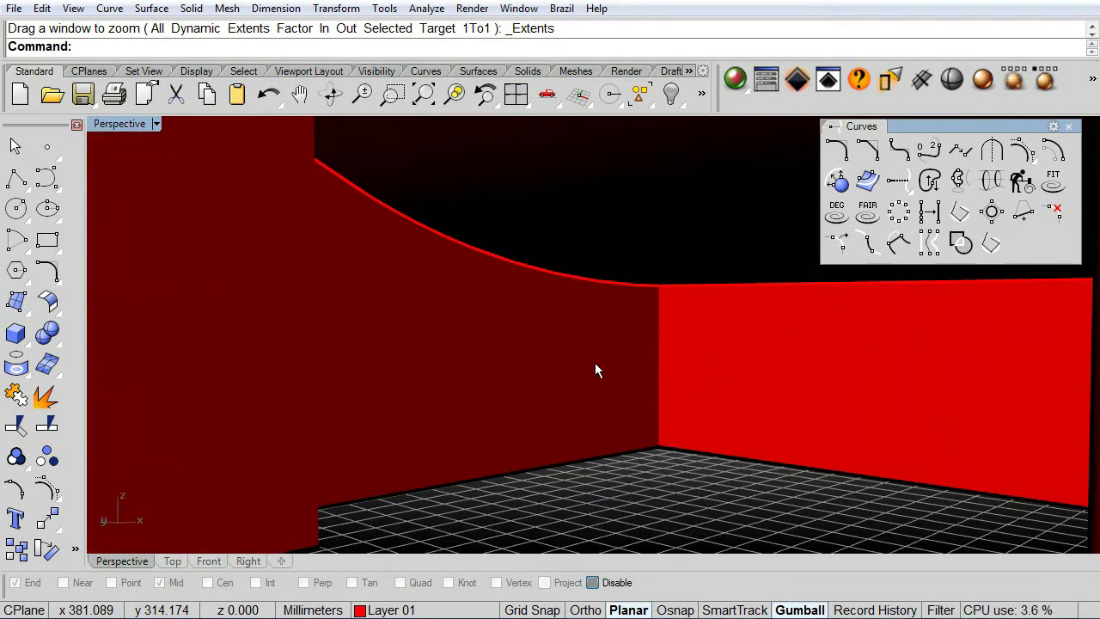
scroll(595, 364, "up", 1)
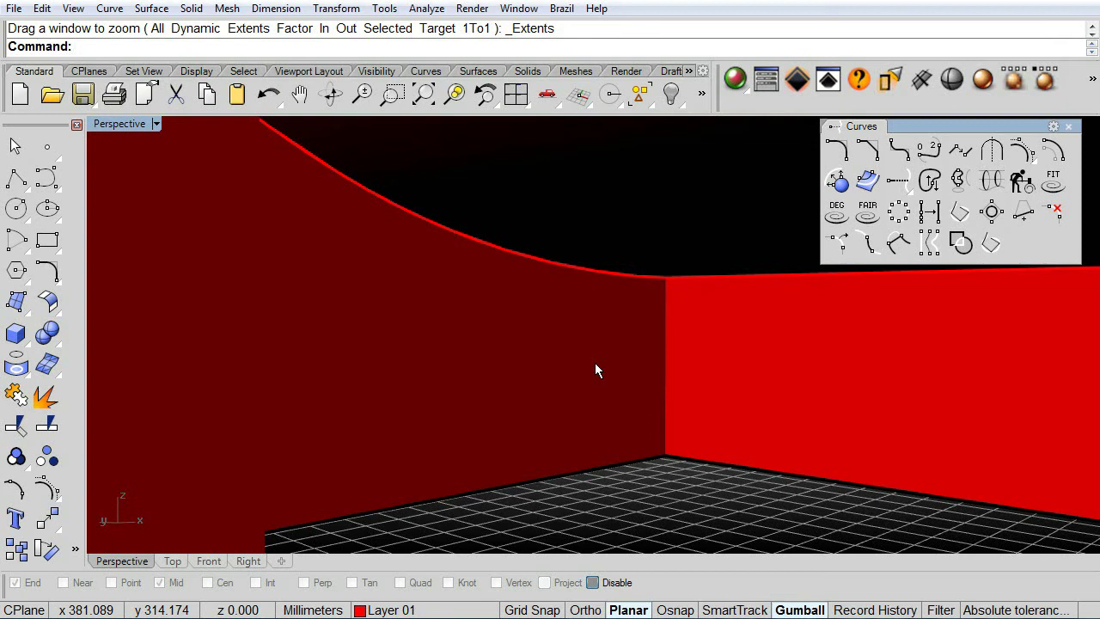